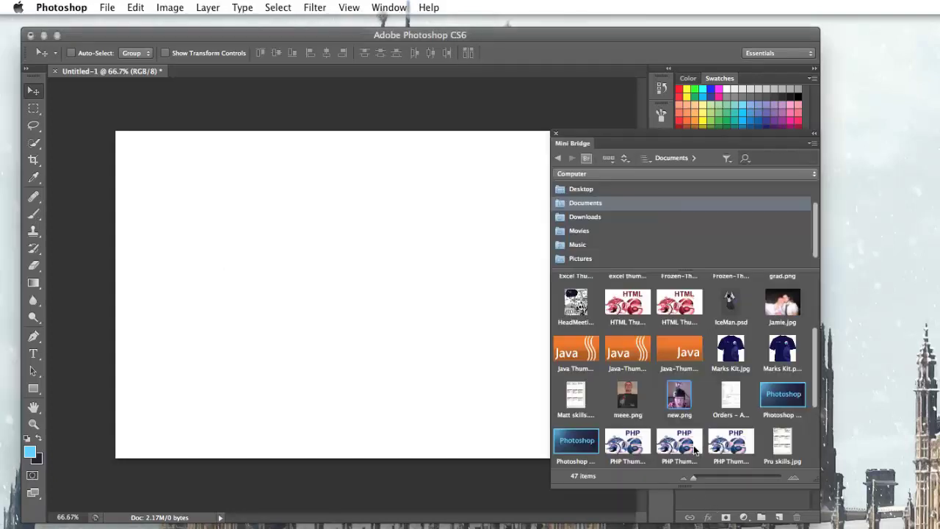
# Place new.png on the canvas, then select the Cloudripper mountain image in Downloads.
pyautogui.moveTo(682, 406); pyautogui.dragTo(421, 345)
pyautogui.press('Return')
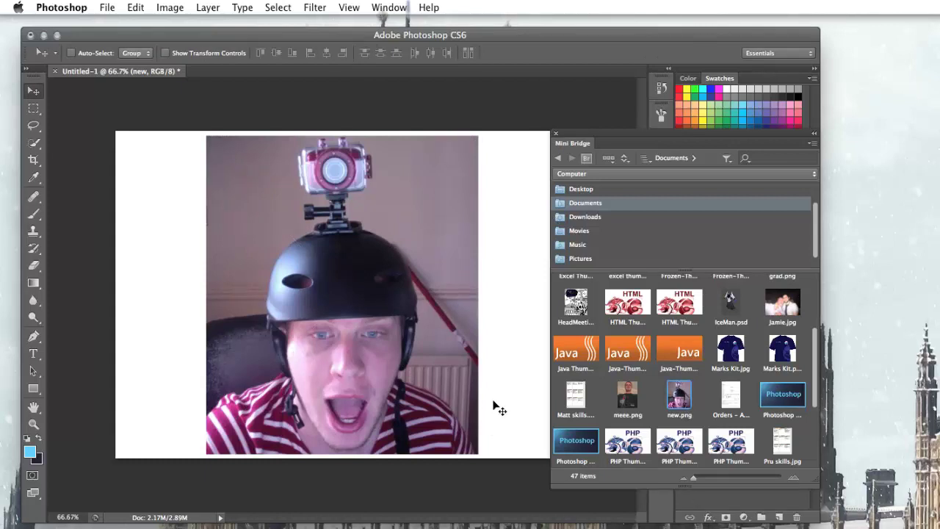
pyautogui.click(610, 218)
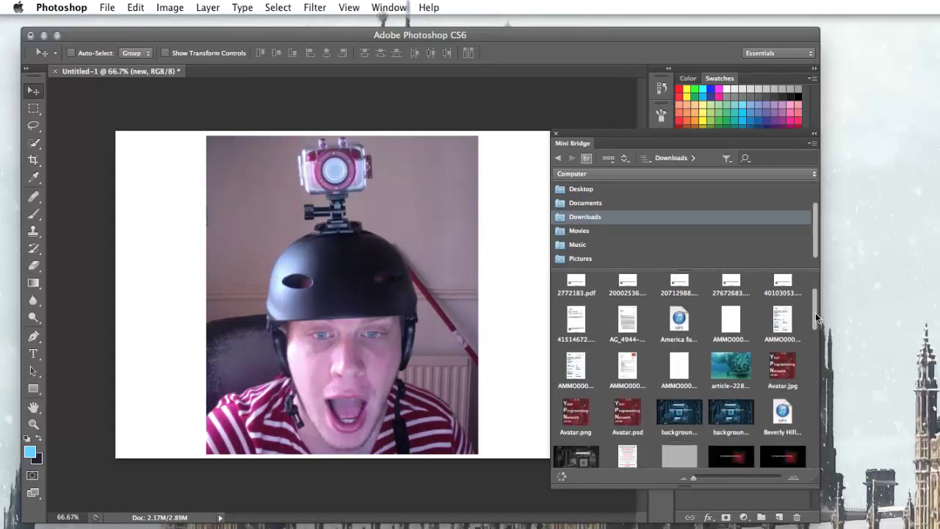
pyautogui.moveTo(815, 313); pyautogui.dragTo(818, 347)
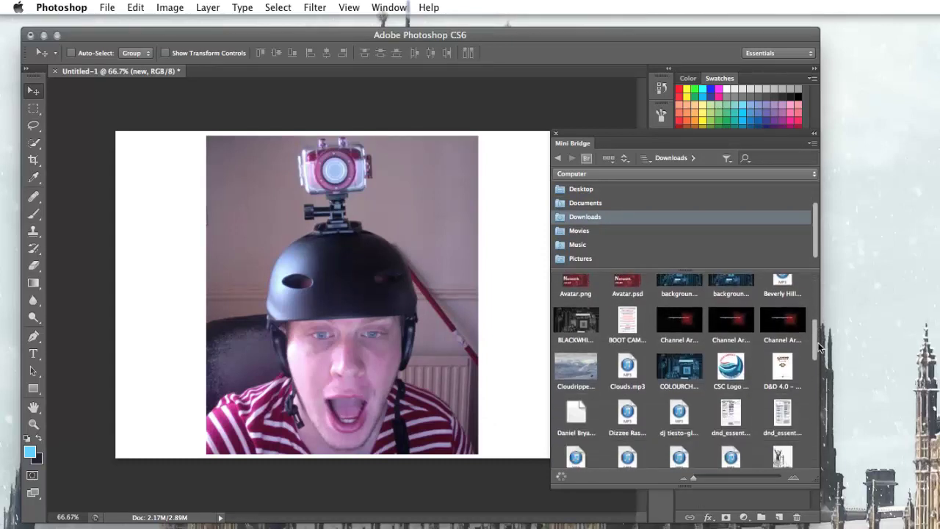
pyautogui.click(589, 362)
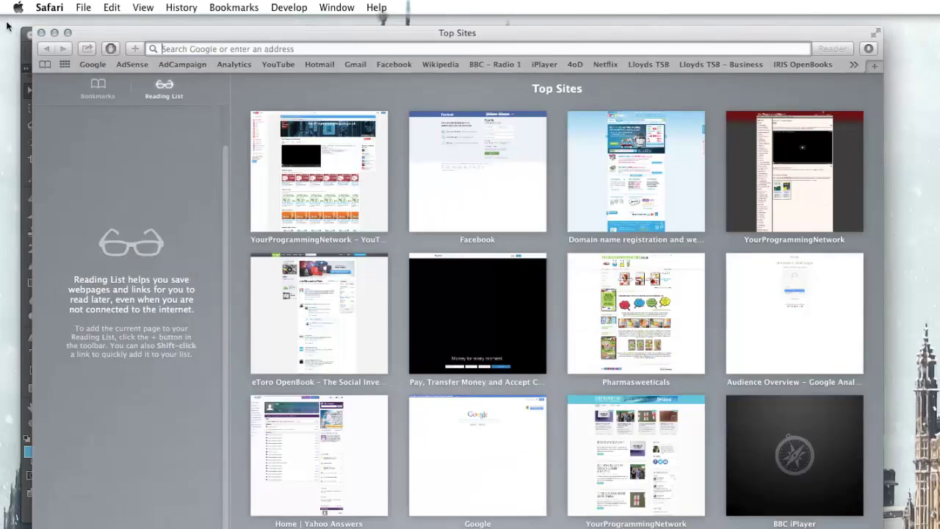
# Search Google for 'clouds' and switch to image results.
pyautogui.click(84, 64)
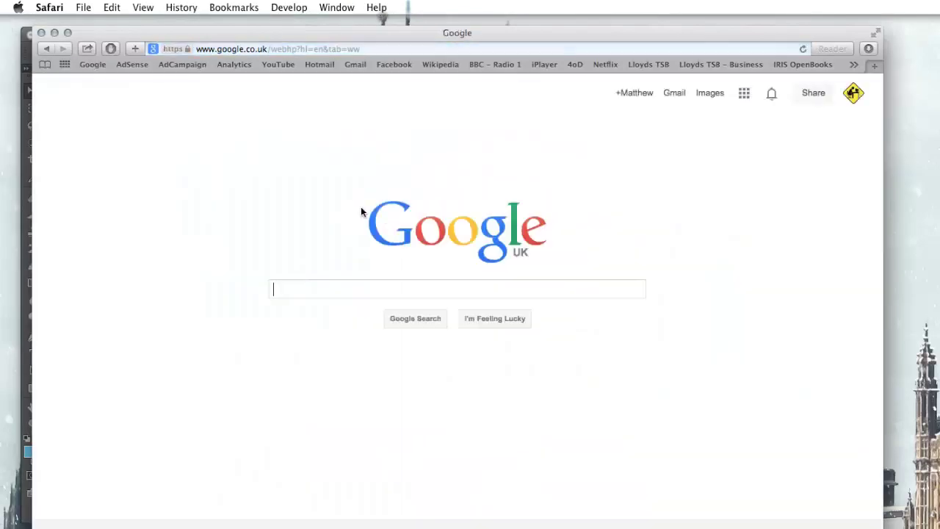
pyautogui.write('clouds')
pyautogui.press('Return')
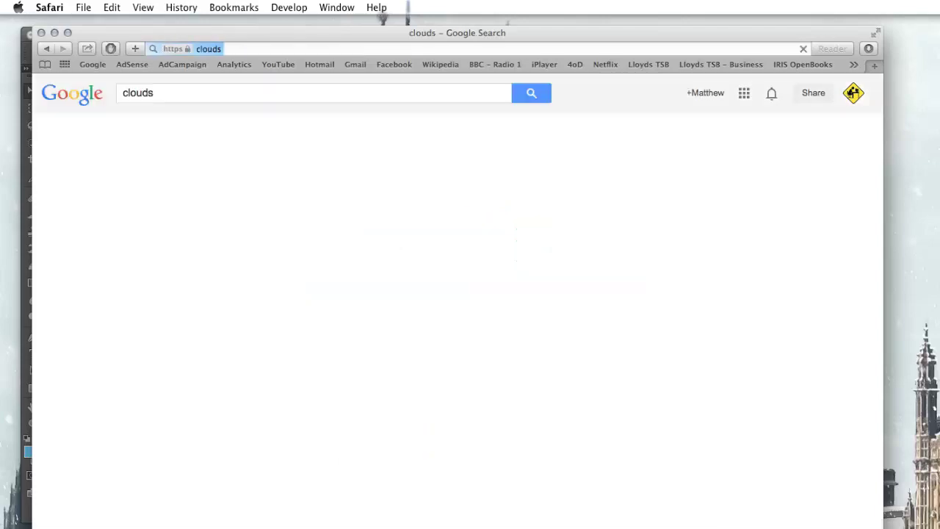
pyautogui.click(180, 143)
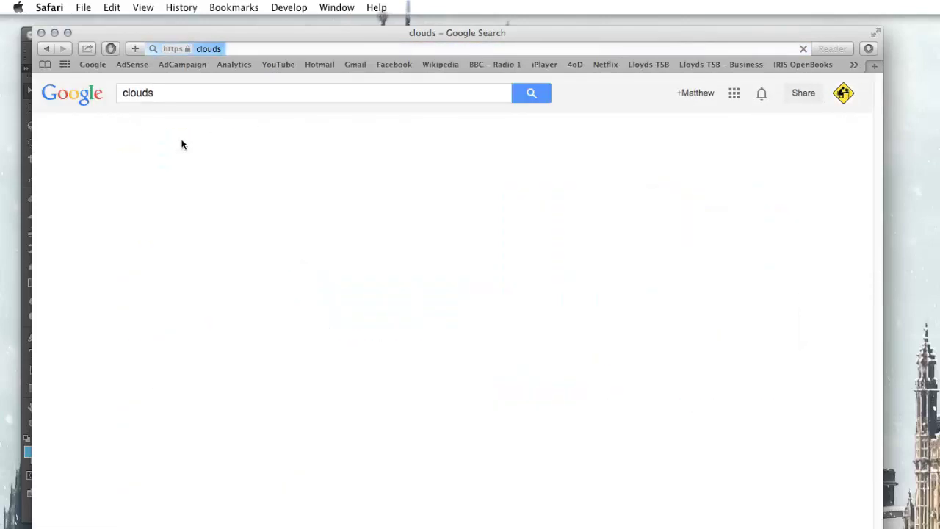
pyautogui.scroll(-10, 462, 447)
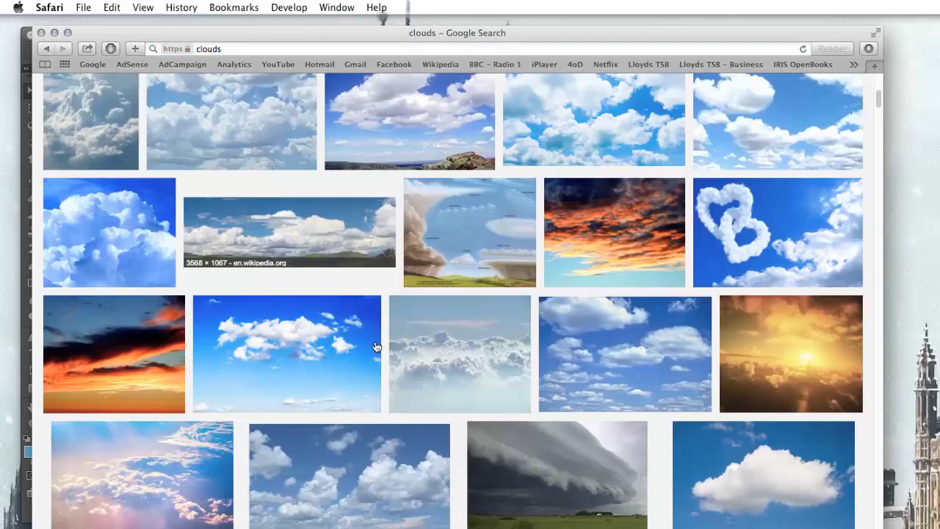
pyautogui.scroll(-10, 376, 346)
pyautogui.scroll(20, 411, 316)
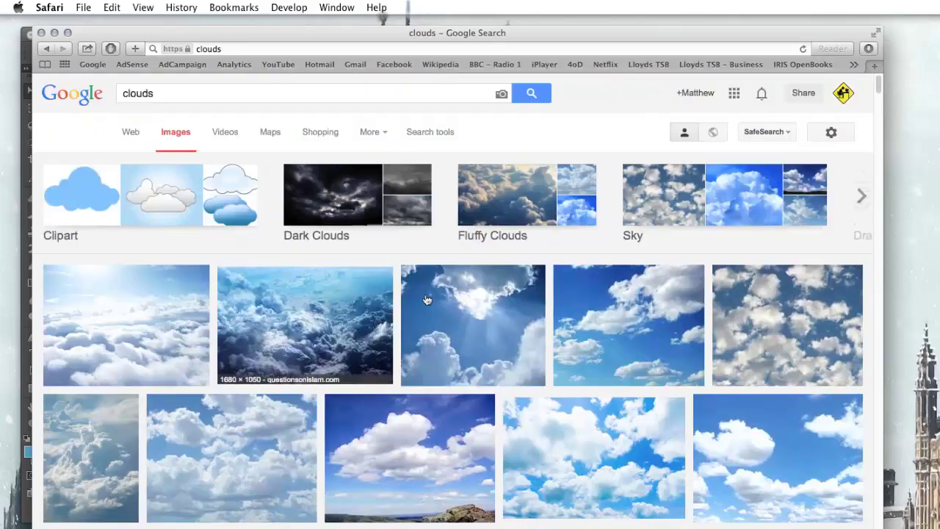
# Limit the image results to usage rights 'Labeled for reuse with modification' and browse them.
pyautogui.click(426, 135)
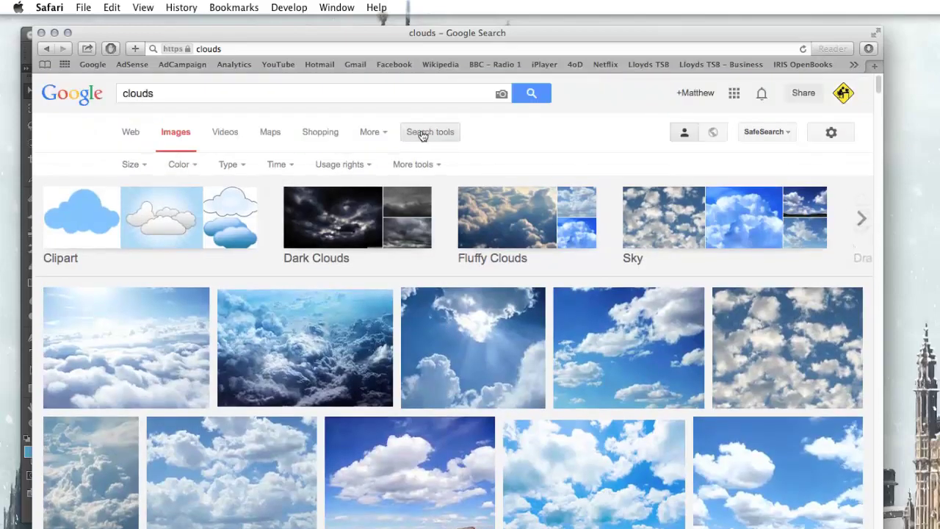
pyautogui.click(358, 165)
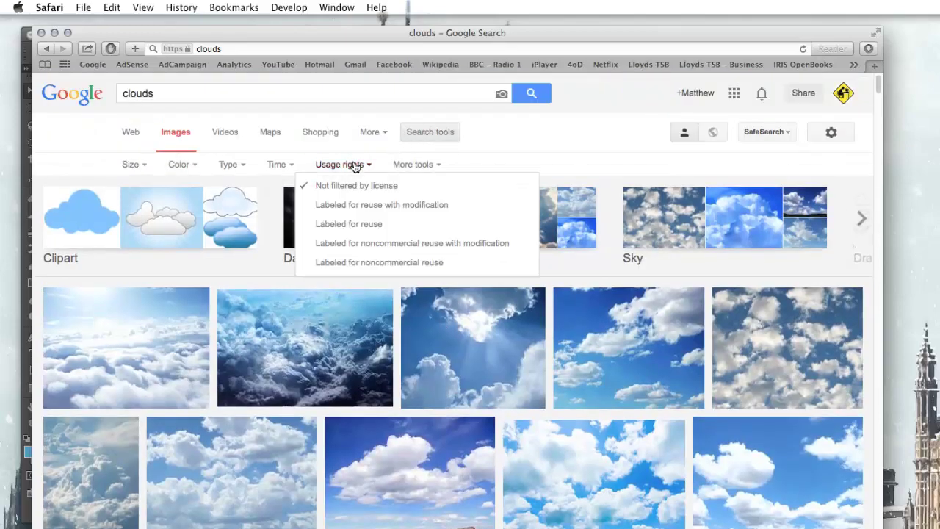
pyautogui.click(386, 209)
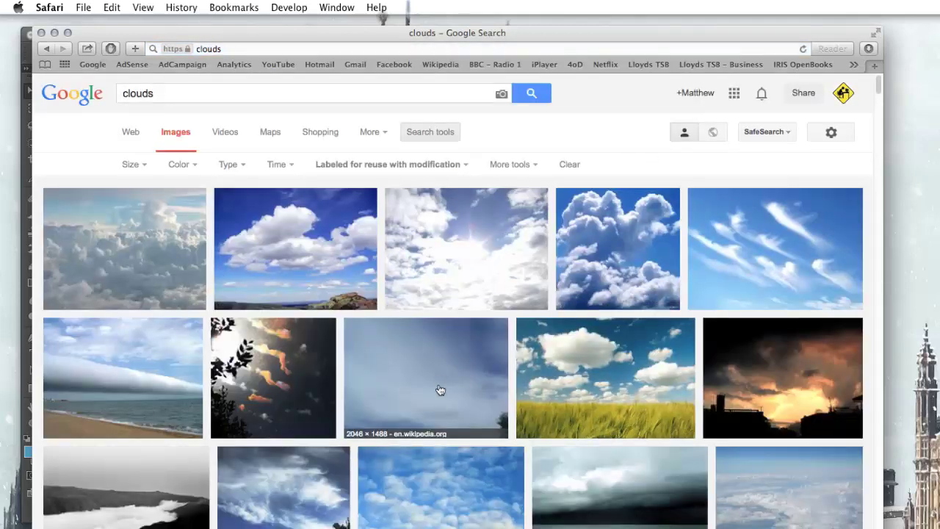
pyautogui.scroll(-3, 440, 397)
pyautogui.scroll(-5, 383, 404)
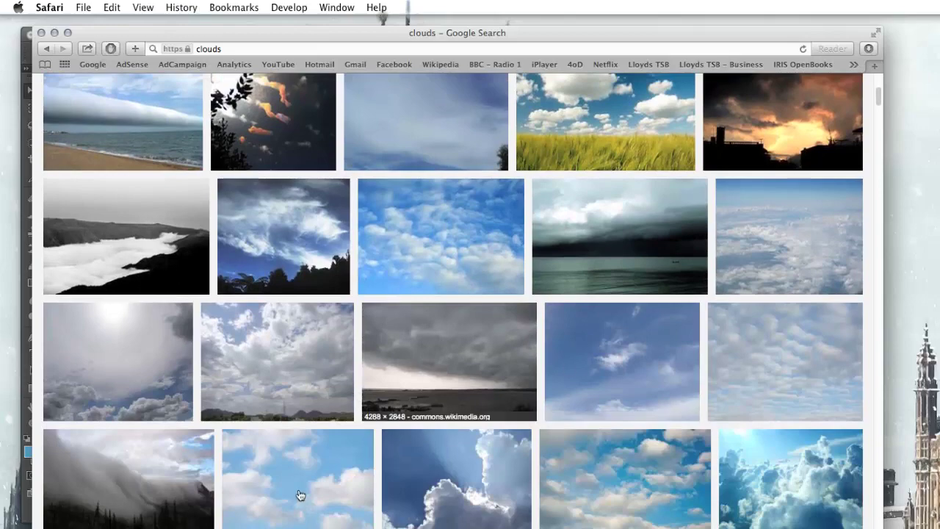
pyautogui.scroll(-10, 301, 497)
pyautogui.scroll(10, 315, 287)
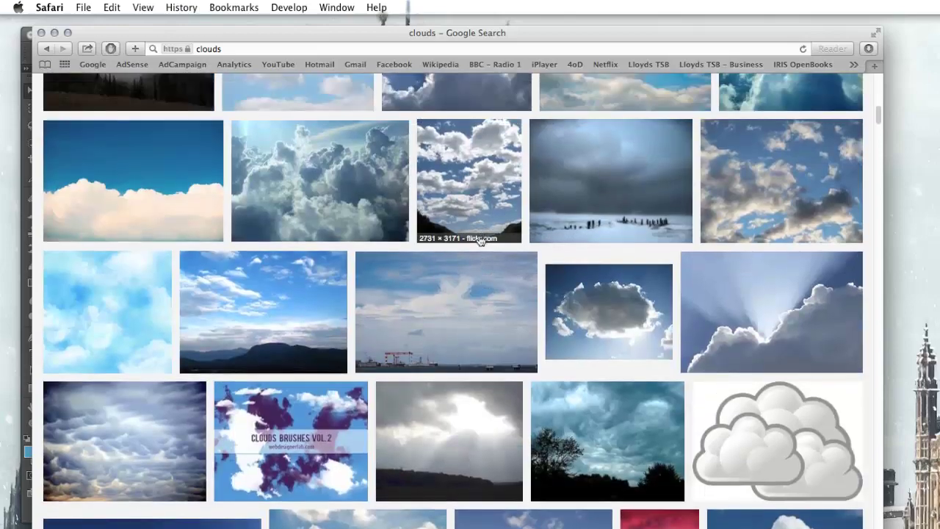
pyautogui.scroll(12, 314, 286)
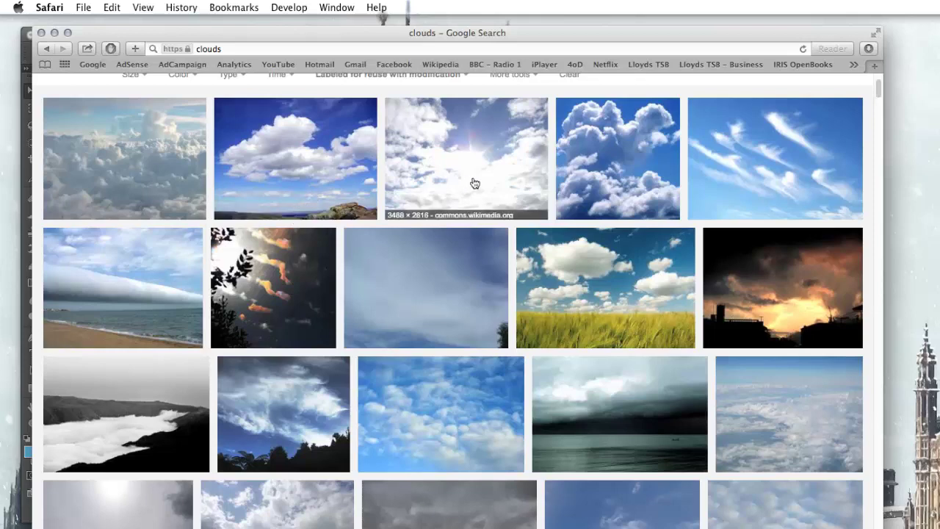
pyautogui.scroll(3, 474, 183)
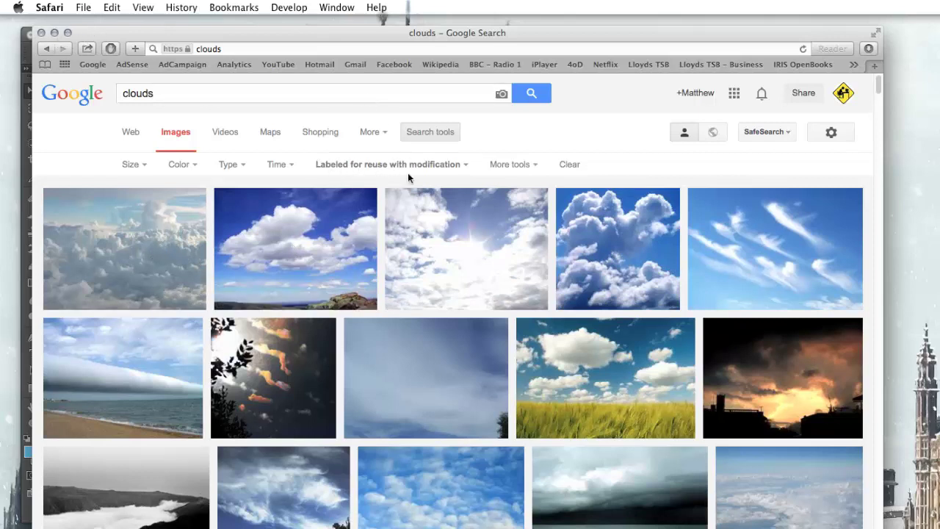
# Minimize Safari and place the Cloudripper image onto the Photoshop canvas, closing Mini Bridge.
pyautogui.doubleClick(257, 39)
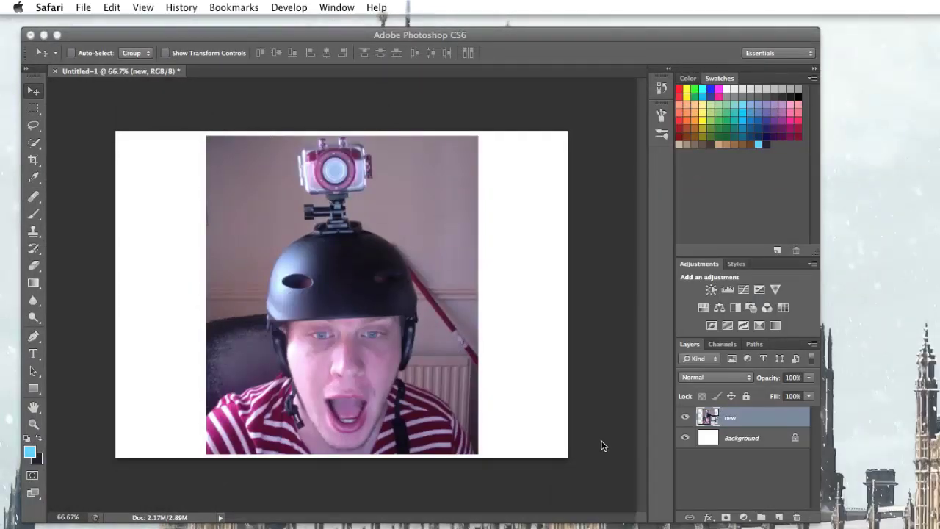
pyautogui.click(601, 446)
pyautogui.moveTo(569, 367); pyautogui.dragTo(511, 321)
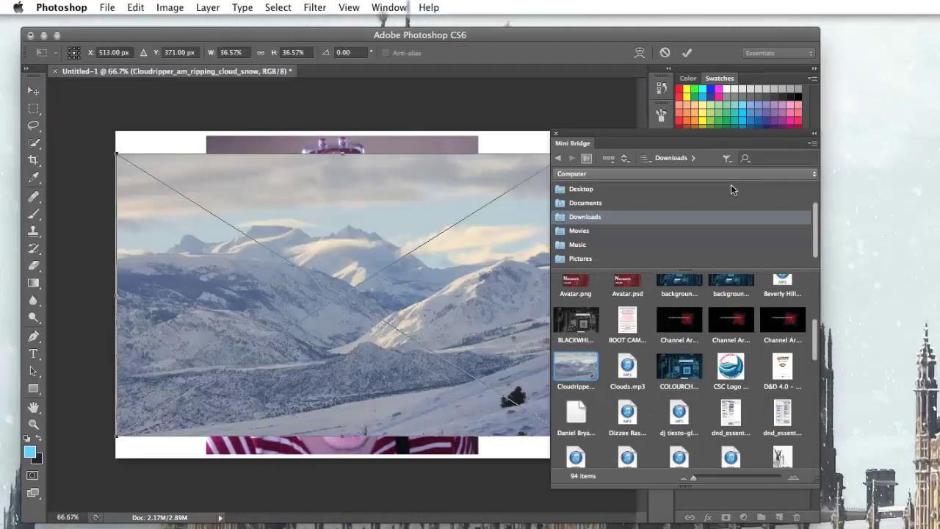
pyautogui.click(556, 134)
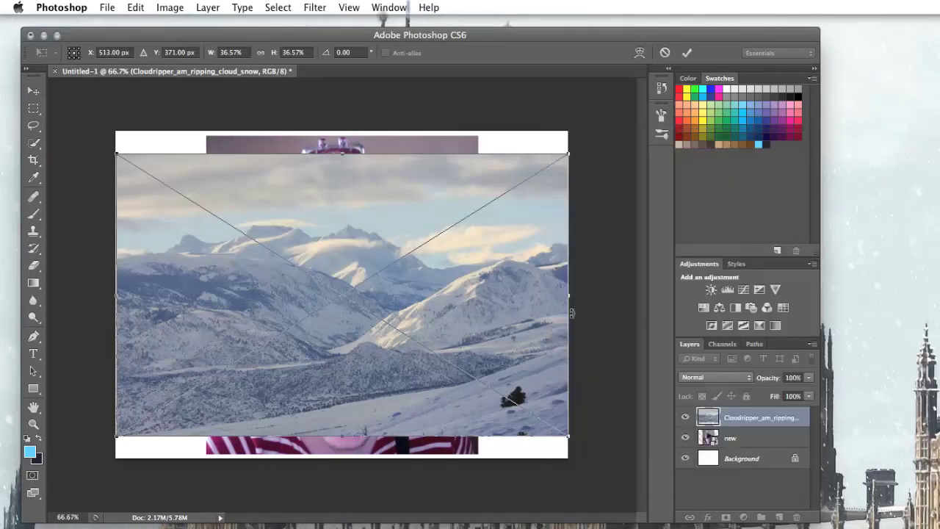
# Scale and move the mountain image to cover the whole canvas, then commit it.
pyautogui.moveTo(118, 155); pyautogui.dragTo(47, 77)
pyautogui.moveTo(496, 306); pyautogui.dragTo(533, 376)
pyautogui.moveTo(599, 497); pyautogui.dragTo(614, 507)
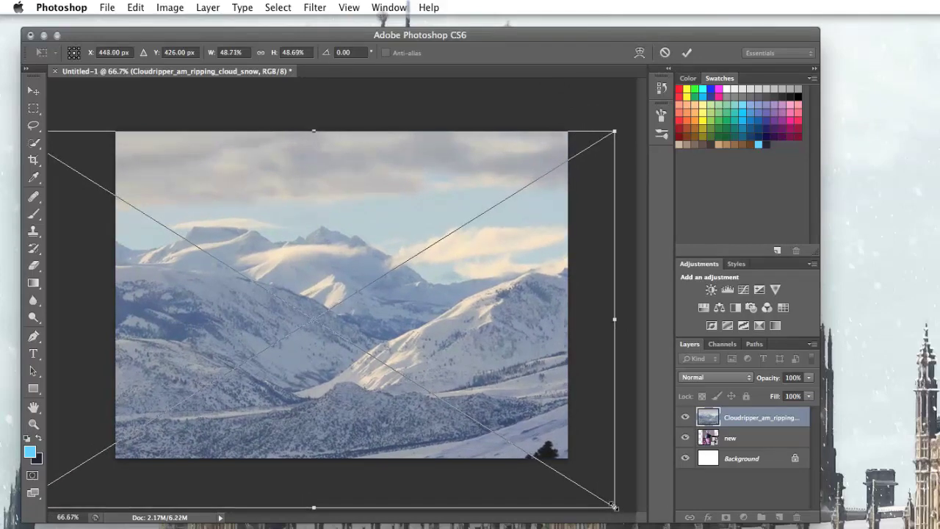
pyautogui.press('Return')
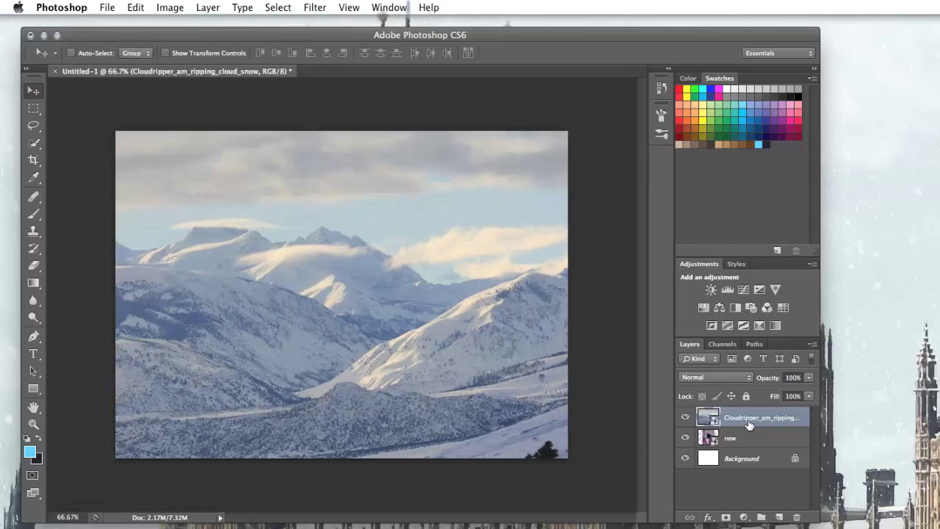
# Move the mountain layer beneath the helmet-cam photo layer and select the photo.
pyautogui.moveTo(743, 421); pyautogui.dragTo(739, 440)
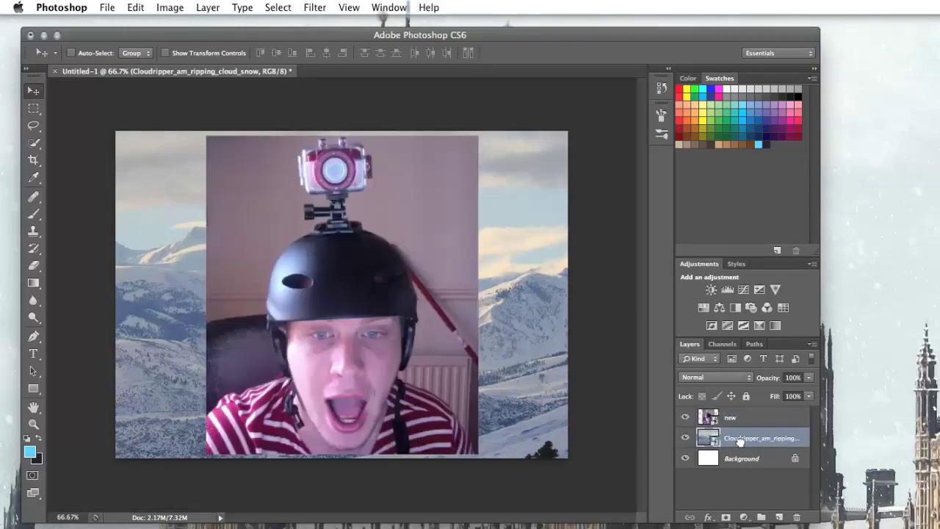
pyautogui.click(746, 420)
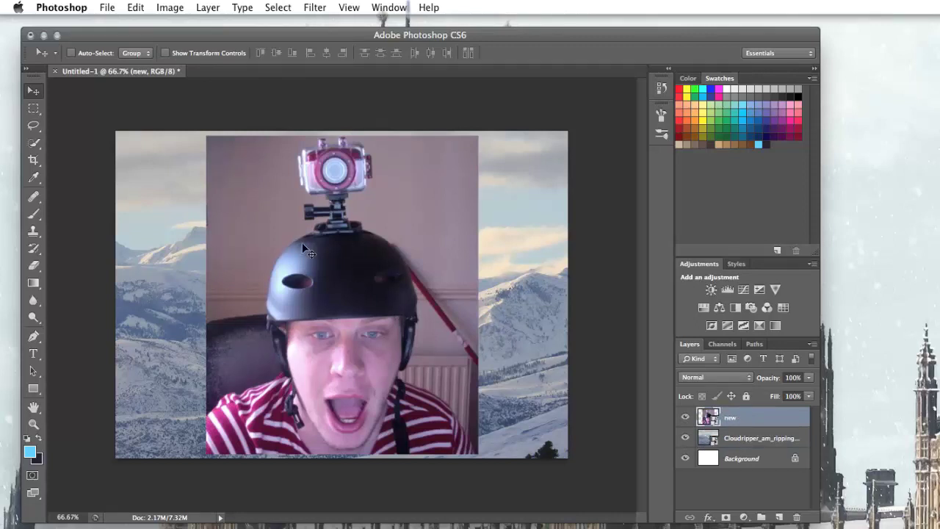
pyautogui.press('super+t')
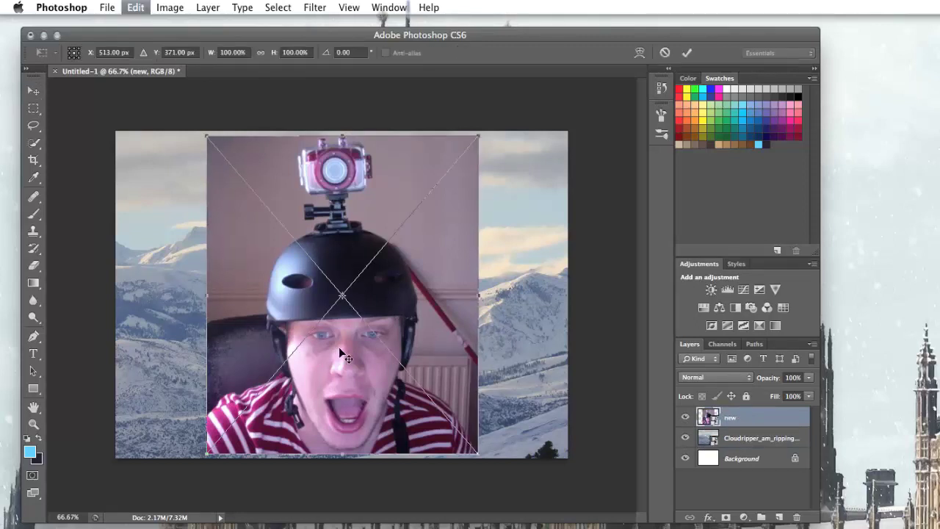
# Rotate the helmet-cam photo counterclockwise to about -44° and commit the rotation.
pyautogui.moveTo(494, 291); pyautogui.dragTo(507, 325)
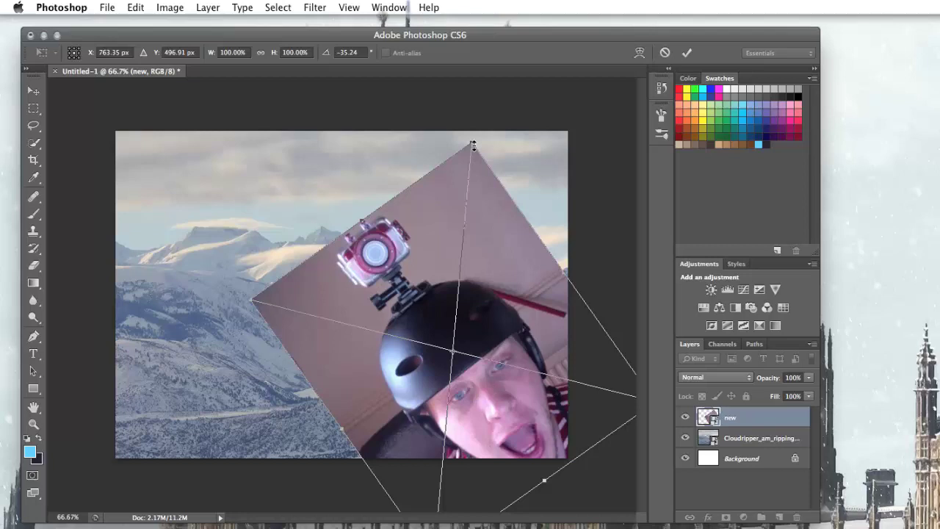
pyautogui.moveTo(471, 143); pyautogui.dragTo(467, 145)
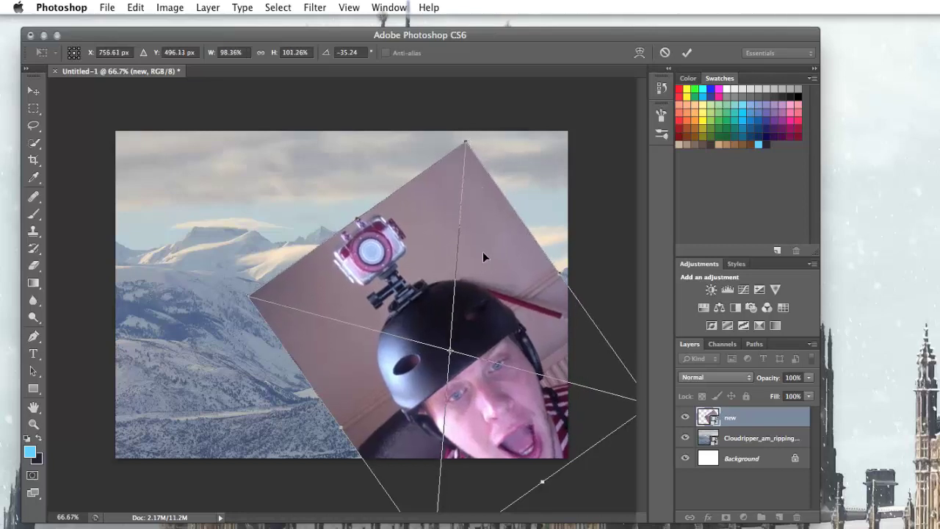
pyautogui.press('super+z')
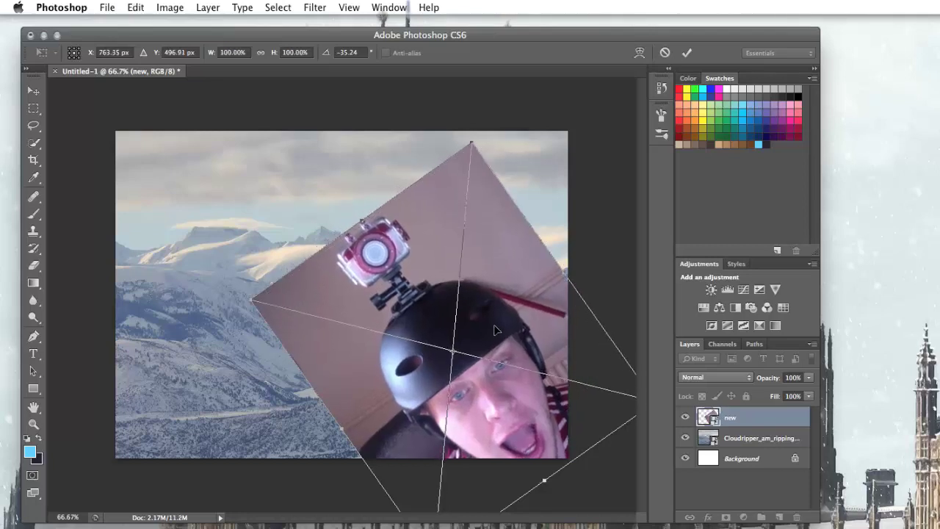
pyautogui.moveTo(472, 122); pyautogui.dragTo(446, 121)
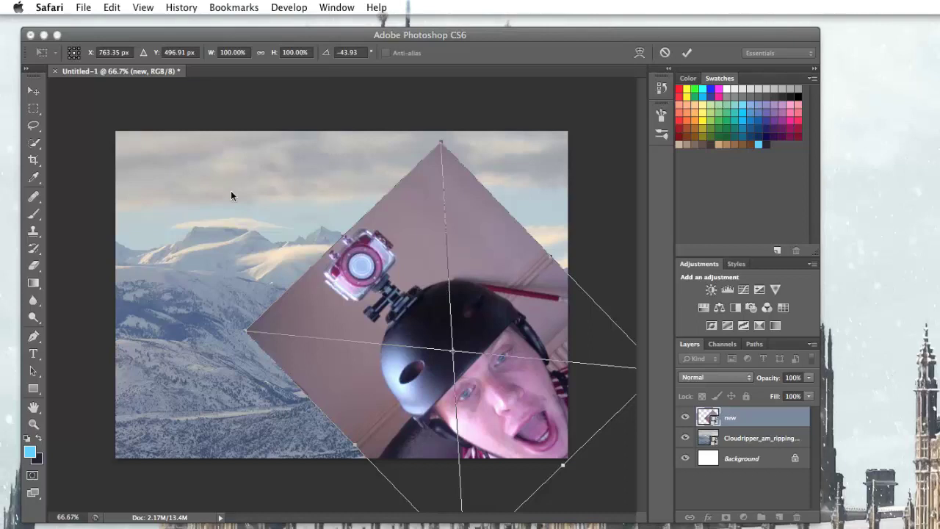
pyautogui.click(489, 155)
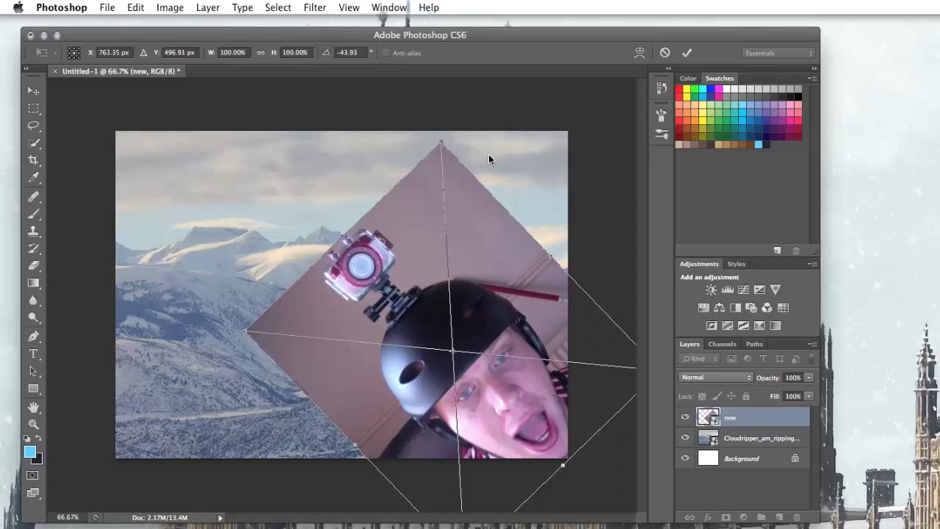
pyautogui.press('Return')
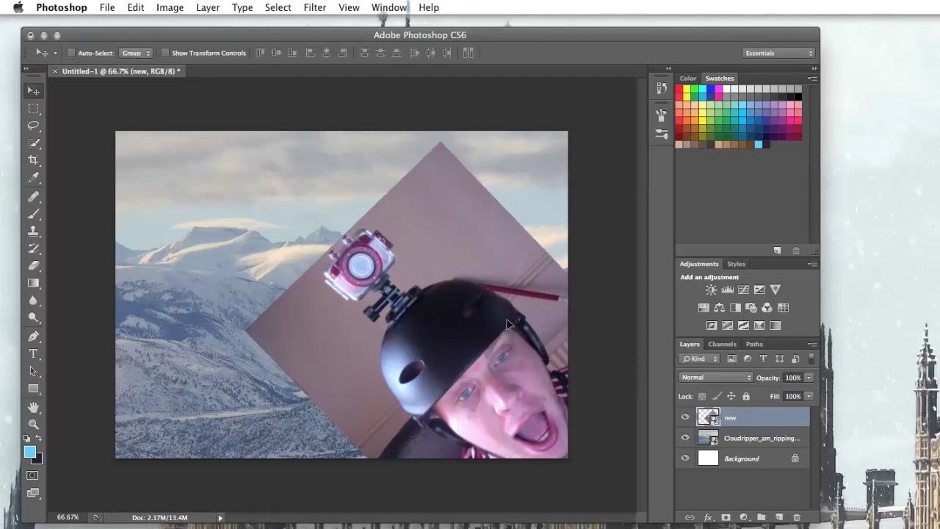
# Nudge the 'new' selfie layer slightly up and right over the mountains.
pyautogui.moveTo(512, 324)
pyautogui.mouseDown()
pyautogui.moveTo(502, 314)
pyautogui.moveTo(509, 325)
pyautogui.moveTo(520, 318)
pyautogui.mouseUp()
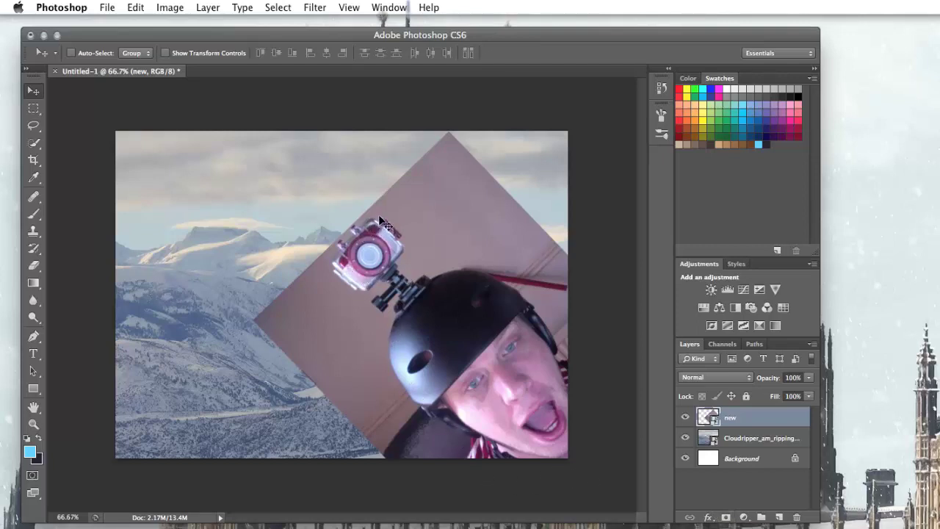
pyautogui.press('super+Tab')
# Switch to the Quick Selection Tool and zoom to about 83% on the helmet and face.
pyautogui.click(614, 444)
pyautogui.moveTo(39, 150); pyautogui.dragTo(86, 144)
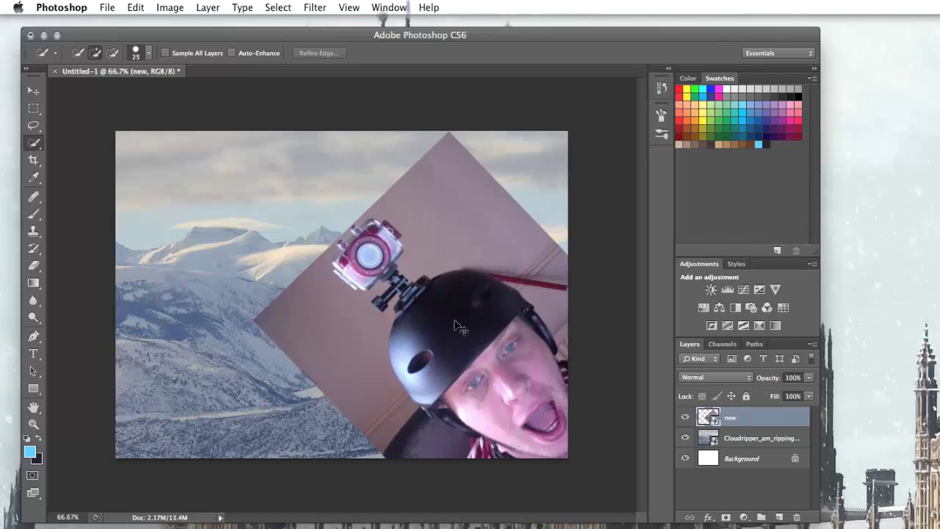
pyautogui.scroll(2, 451, 321)
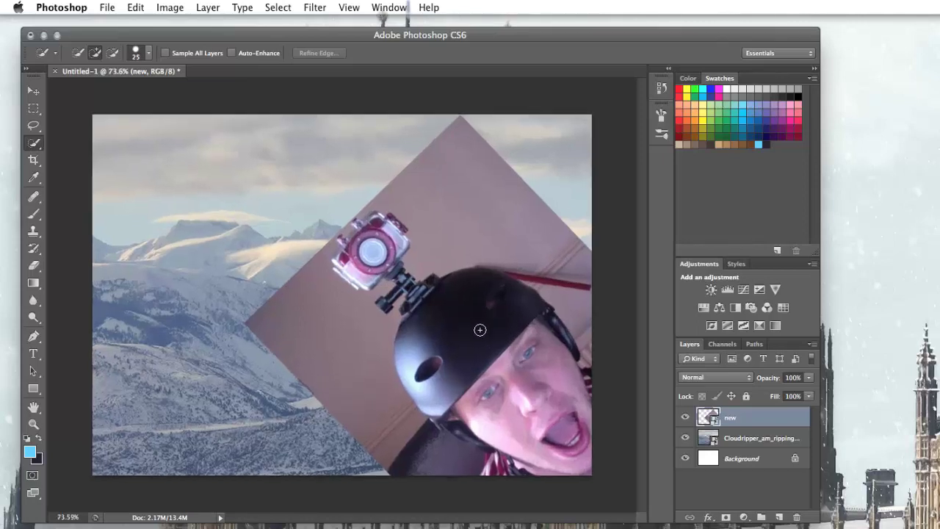
pyautogui.scroll(2, 480, 330)
pyautogui.scroll(-1, 479, 329)
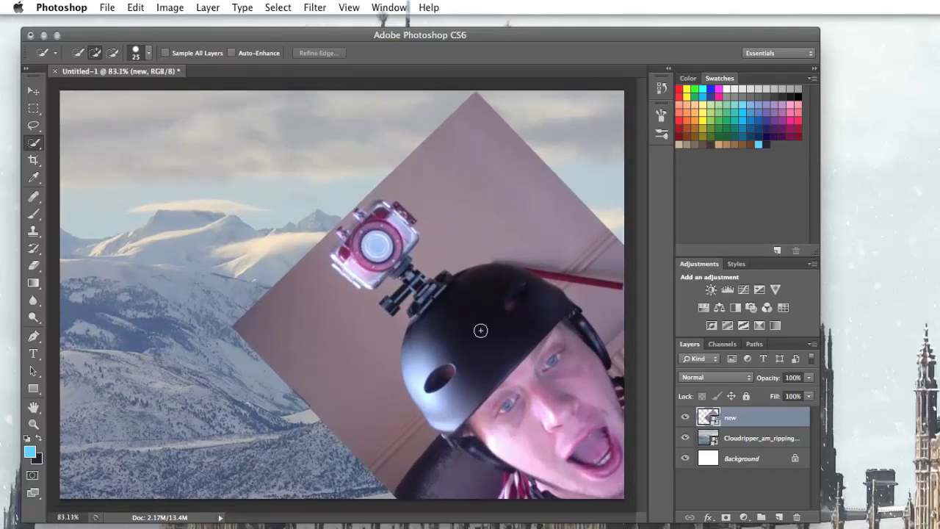
pyautogui.scroll(1, 480, 331)
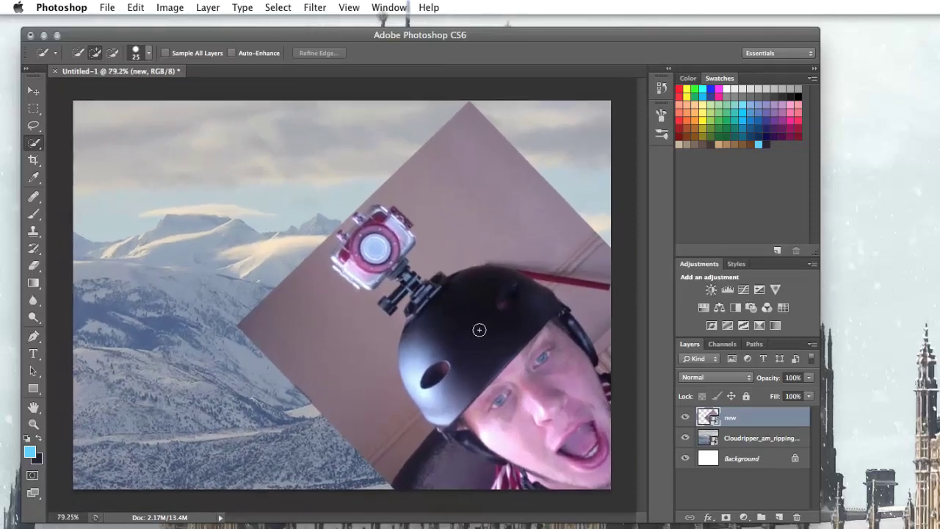
pyautogui.scroll(1, 479, 330)
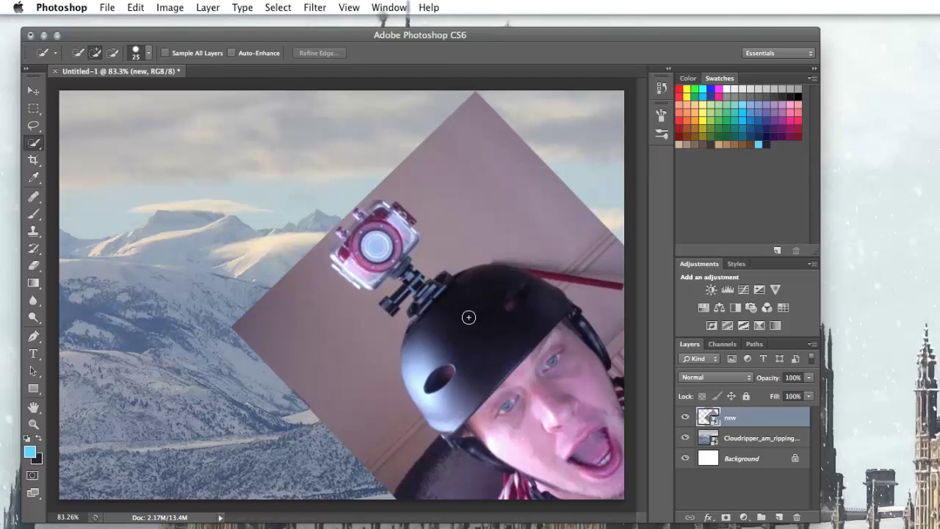
# Brush a selection over the helmet, face and helmet camera, then shrink the brush to 15 px.
pyautogui.click(469, 317)
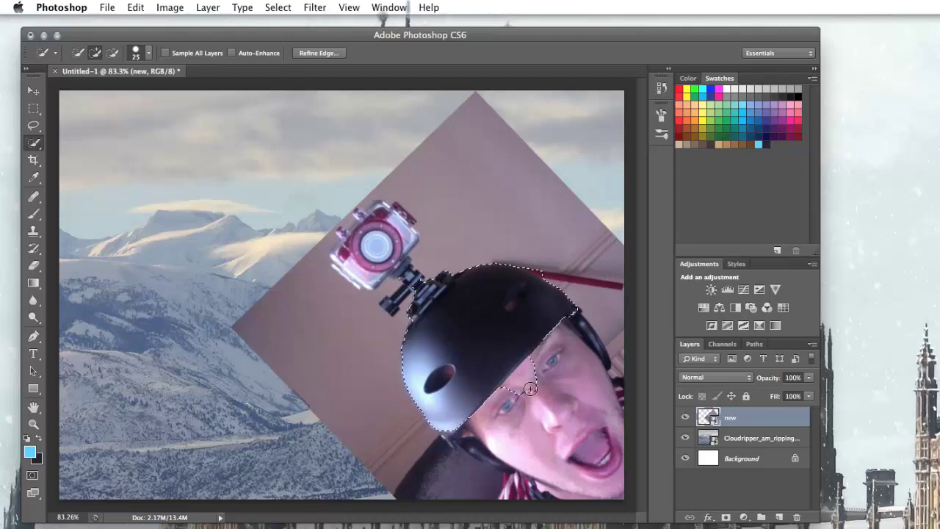
pyautogui.moveTo(500, 374); pyautogui.dragTo(526, 405)
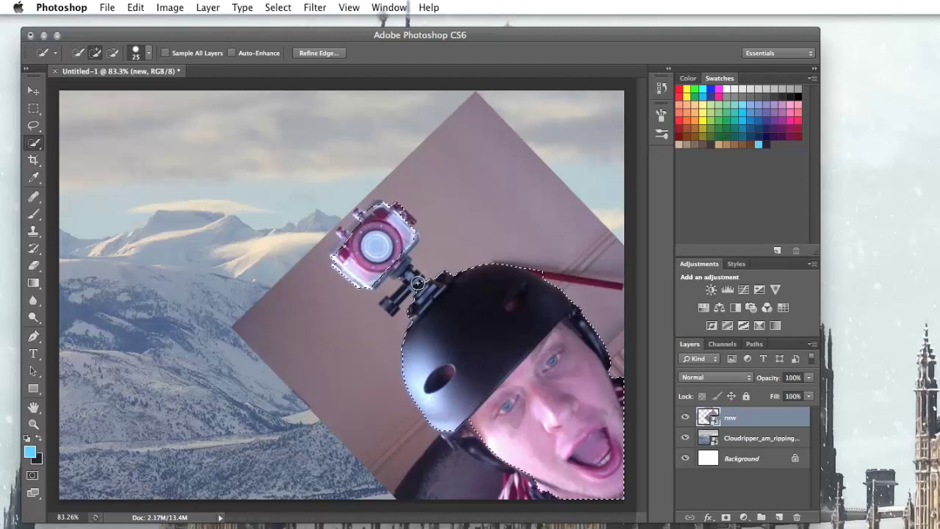
pyautogui.press('[')
# Lower the brush to 10 px and keep the dark area below the chin unselected.
pyautogui.click(150, 54)
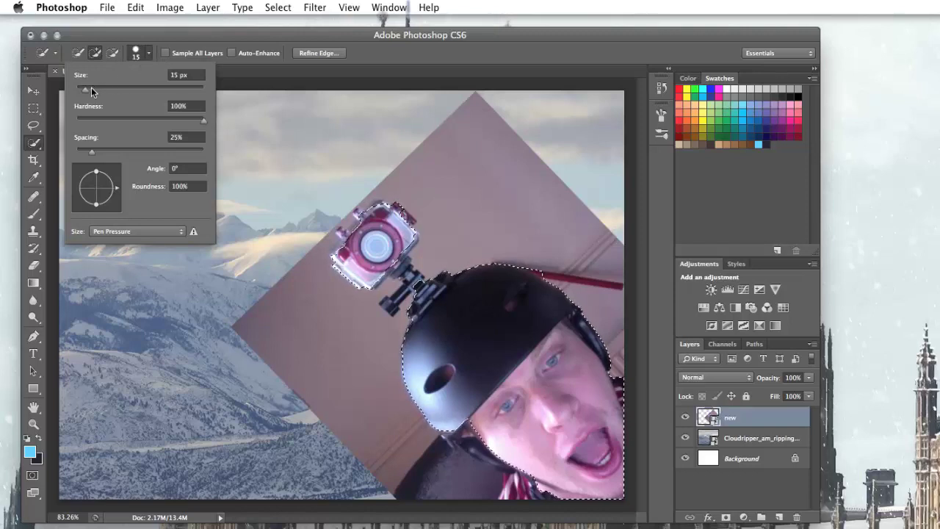
pyautogui.click(150, 54)
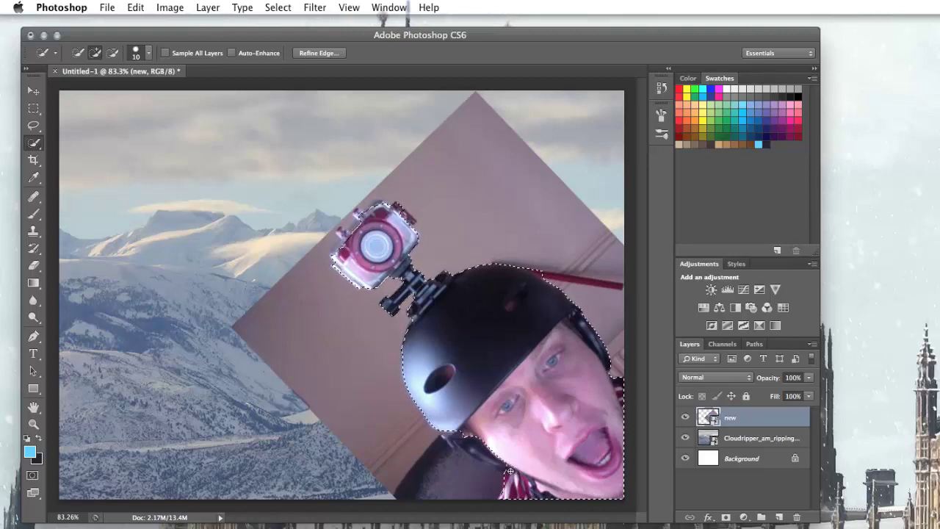
pyautogui.moveTo(493, 459); pyautogui.dragTo(476, 452)
pyautogui.moveTo(507, 442)
pyautogui.mouseDown()
pyautogui.moveTo(528, 424)
pyautogui.moveTo(433, 478)
pyautogui.moveTo(471, 463)
pyautogui.mouseUp()
# Zoom in and tidy the selection edge along the camera's upper-left side.
pyautogui.scroll(5, 343, 251)
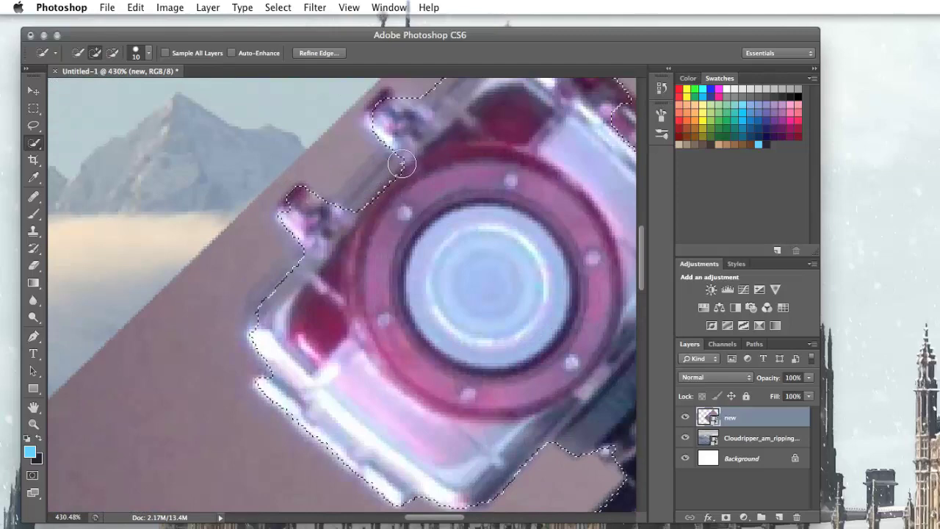
pyautogui.moveTo(402, 164)
pyautogui.mouseDown()
pyautogui.moveTo(389, 157)
pyautogui.moveTo(384, 176)
pyautogui.moveTo(261, 308)
pyautogui.moveTo(299, 209)
pyautogui.mouseUp()
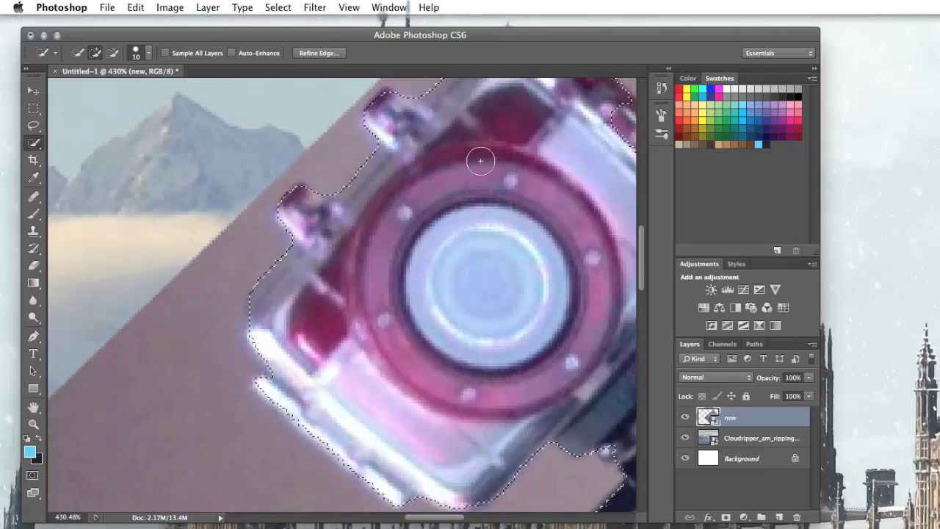
pyautogui.scroll(-2, 514, 316)
pyautogui.scroll(5, 527, 326)
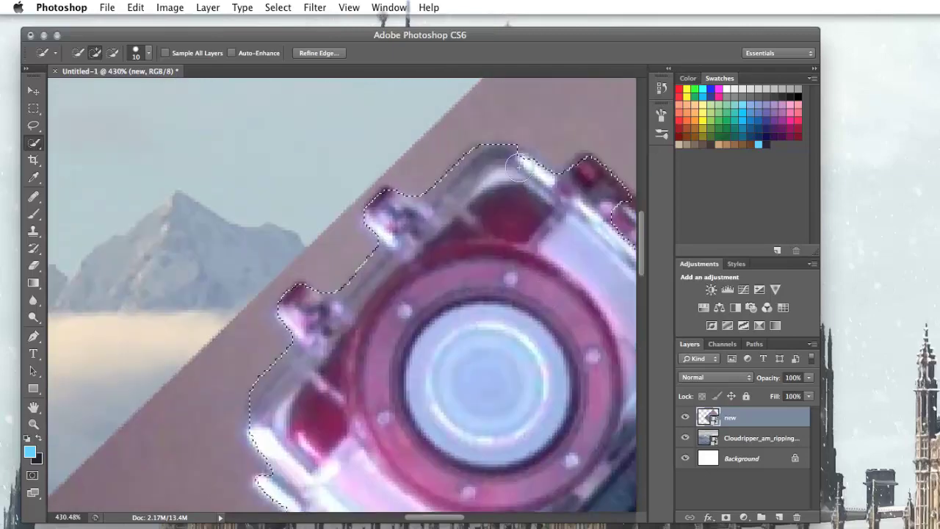
pyautogui.scroll(-2, 541, 273)
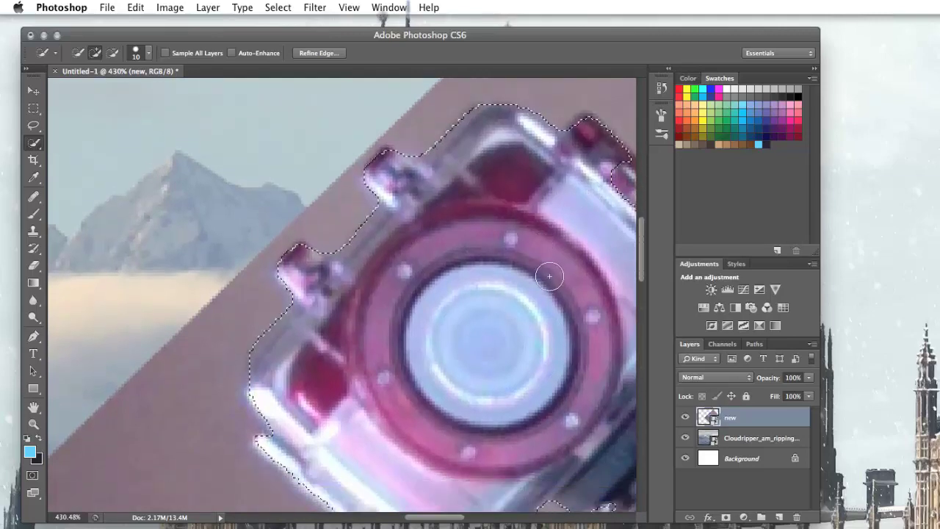
pyautogui.moveTo(415, 521); pyautogui.dragTo(434, 522)
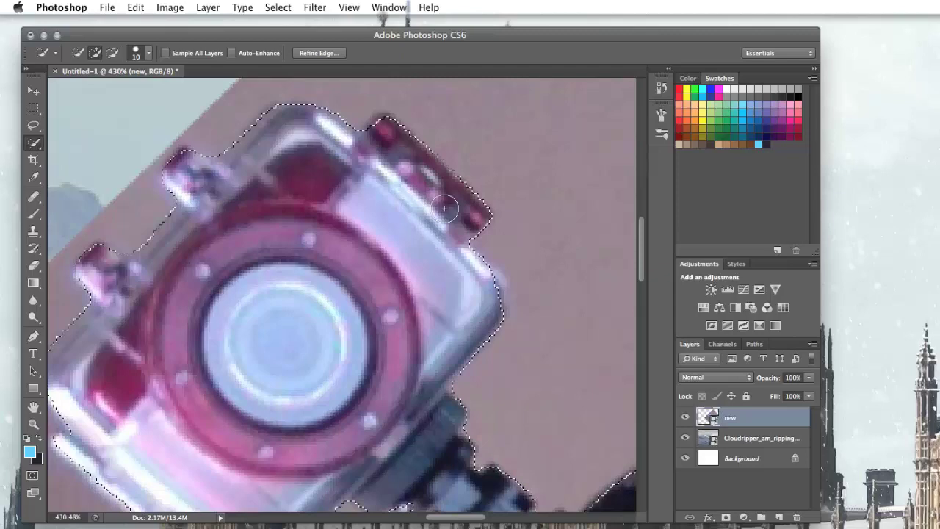
# Zoom to about 408% on the edge where the helmet meets the dark collar.
pyautogui.scroll(-3, 412, 280)
pyautogui.scroll(-4, 412, 280)
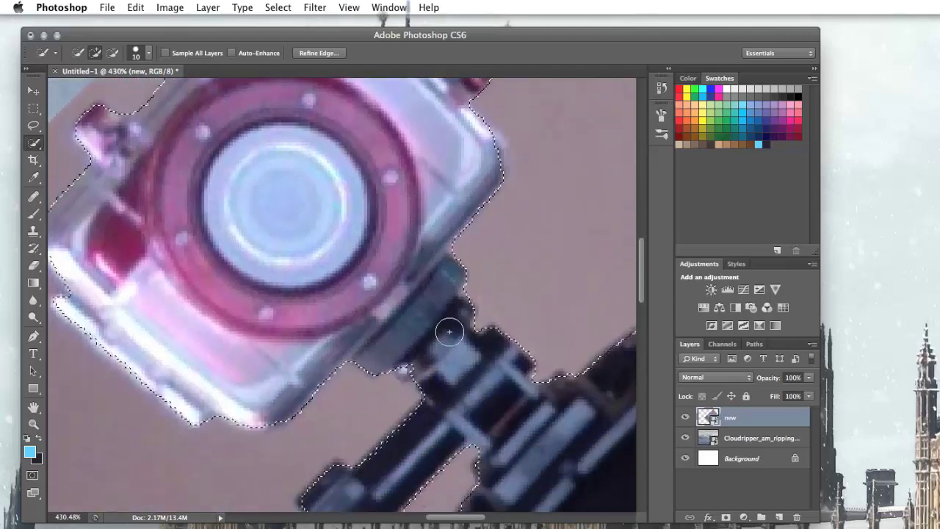
pyautogui.scroll(-4, 534, 384)
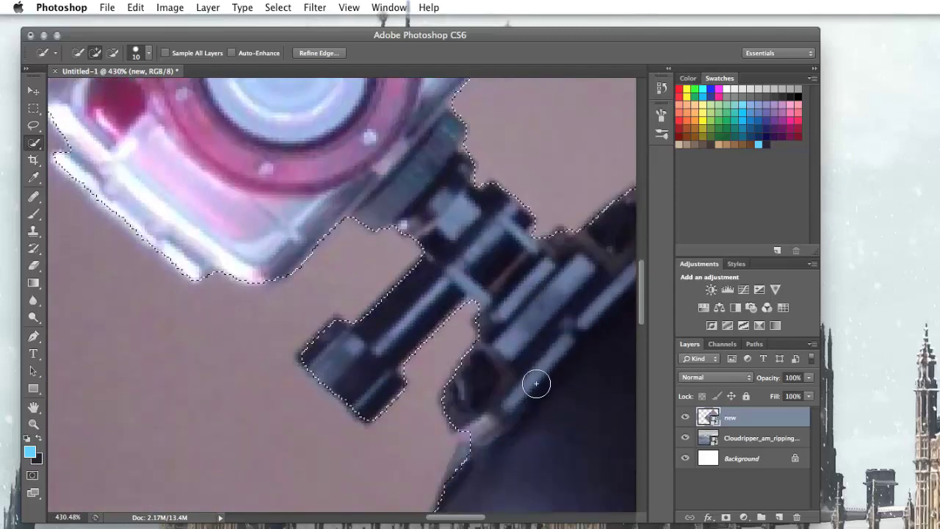
pyautogui.scroll(-4, 535, 384)
pyautogui.scroll(-1, 534, 384)
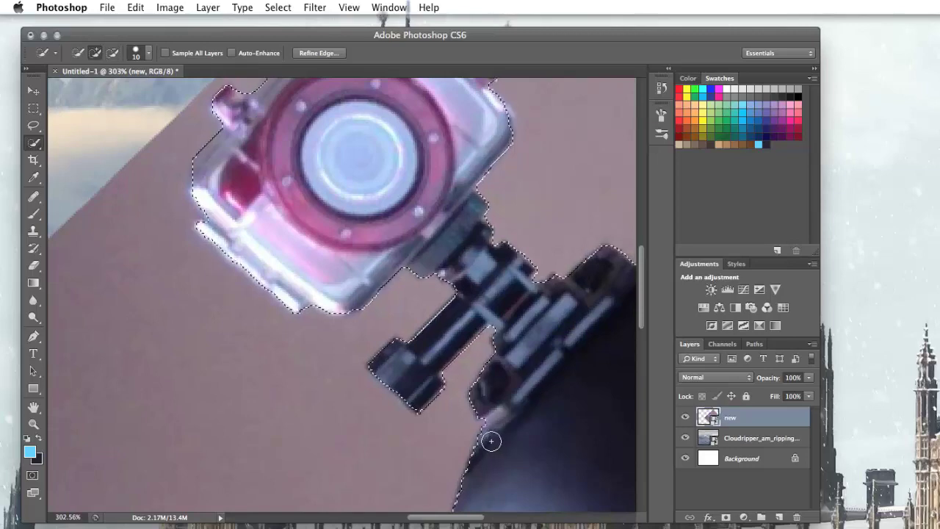
pyautogui.scroll(-8, 559, 358)
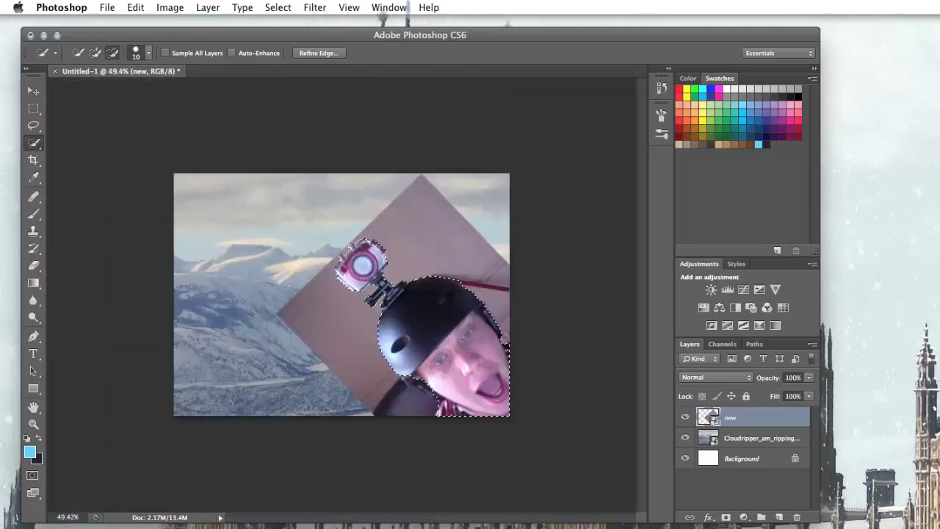
pyautogui.scroll(6, 559, 301)
pyautogui.scroll(3, 559, 300)
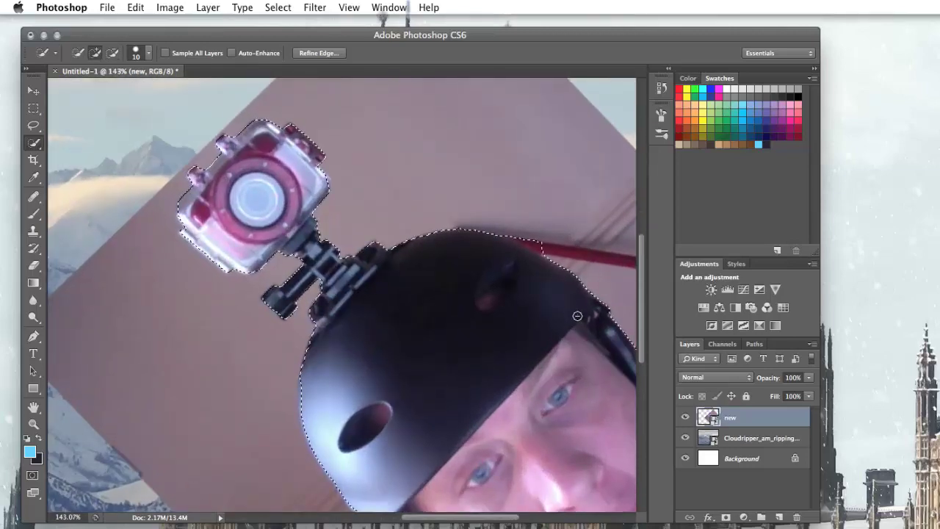
pyautogui.scroll(-8, 493, 366)
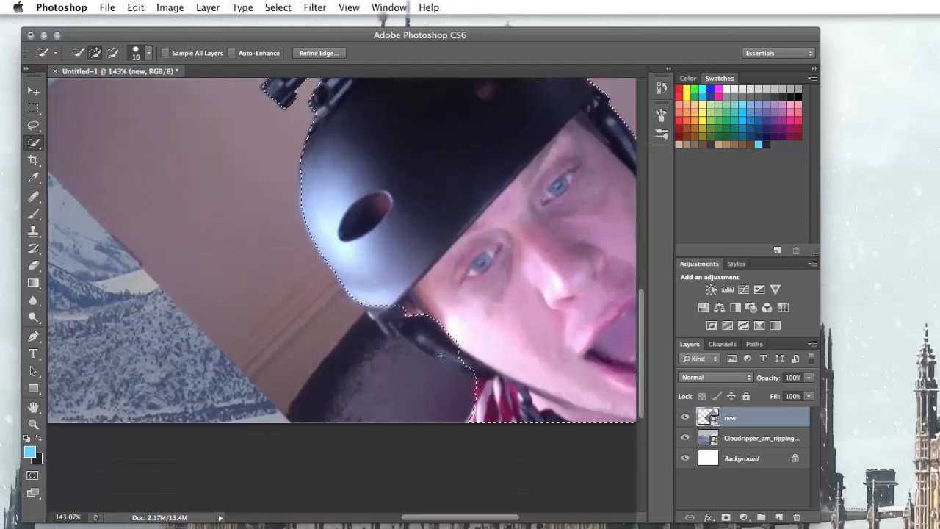
pyautogui.scroll(3, 427, 291)
pyautogui.scroll(1, 427, 291)
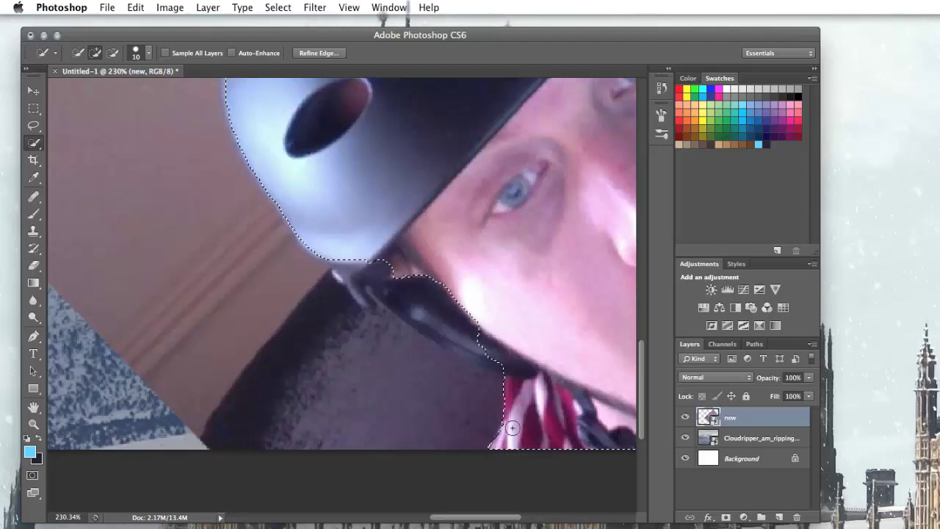
pyautogui.scroll(5, 409, 284)
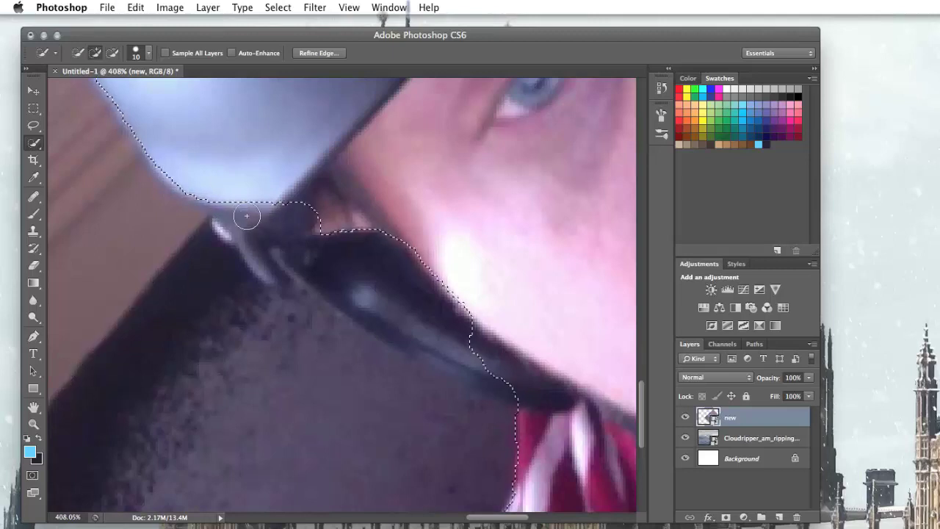
# Switch to the Lasso tool, try a freehand outline, then undo to restore the helmet selection.
pyautogui.click(35, 126)
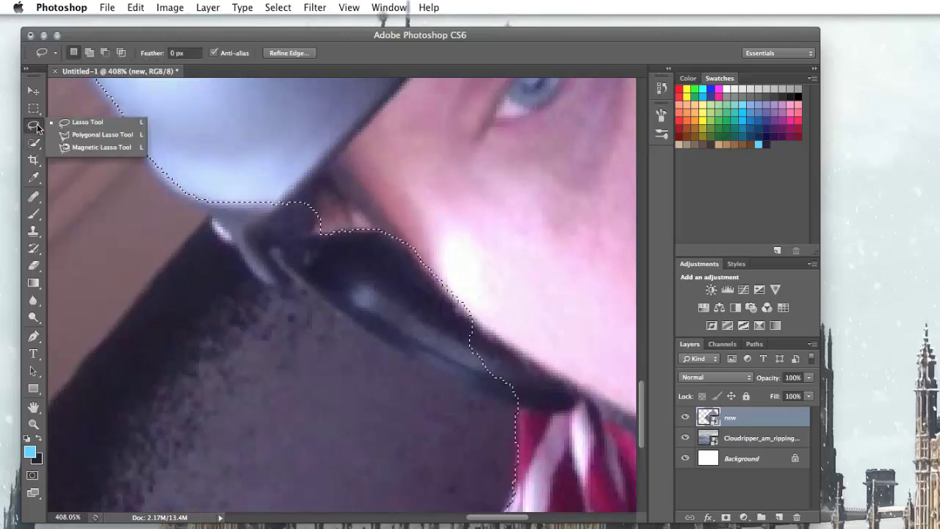
pyautogui.click(100, 123)
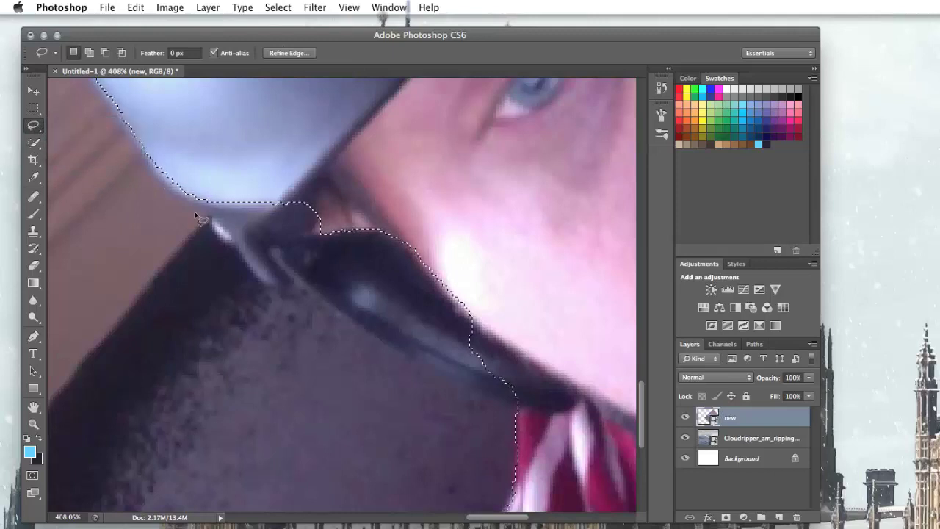
pyautogui.click(137, 147)
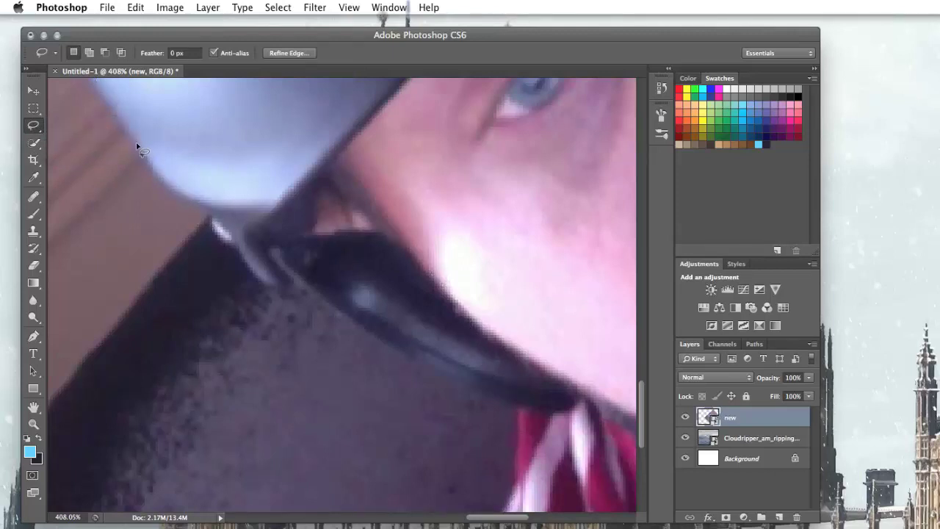
pyautogui.moveTo(169, 197); pyautogui.dragTo(208, 211)
pyautogui.moveTo(138, 146); pyautogui.dragTo(138, 145)
pyautogui.press('super+z')
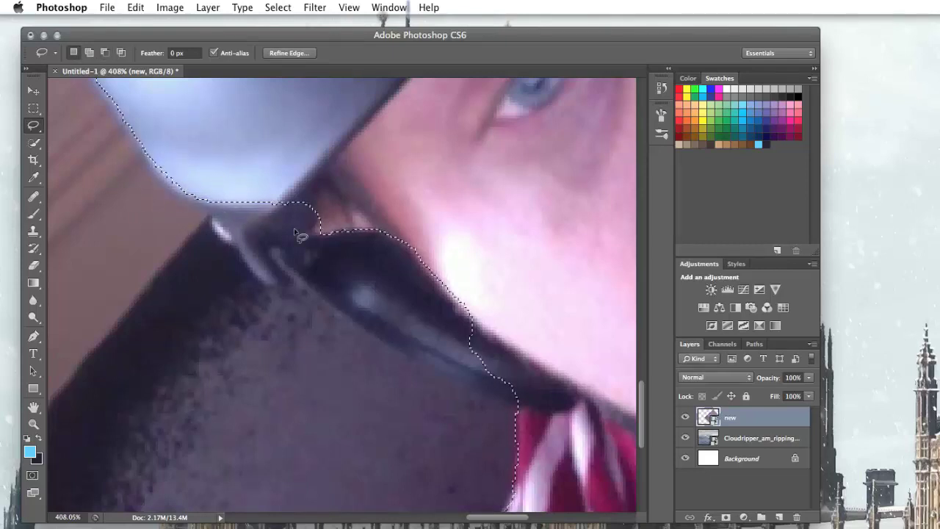
# Add freehand strips along the helmet edge, collar and lower selection border.
pyautogui.press('shift')
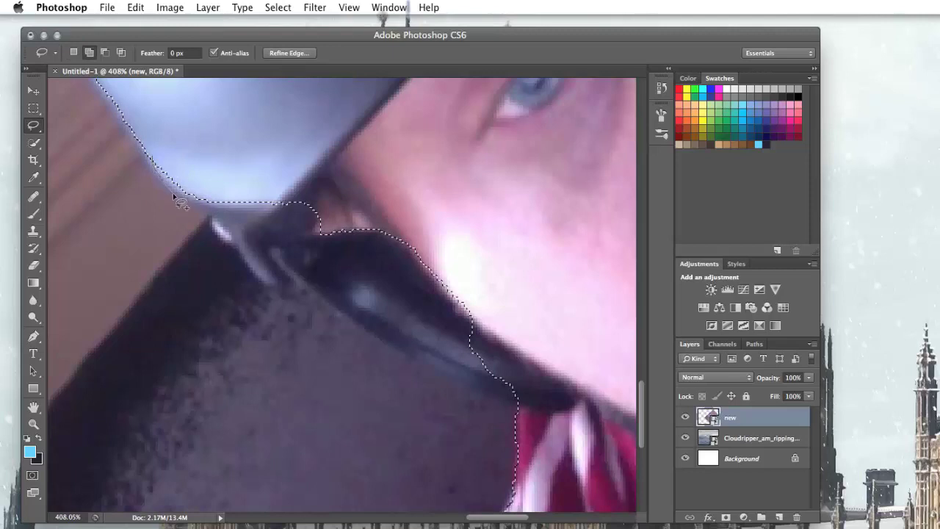
pyautogui.moveTo(193, 207)
pyautogui.mouseDown()
pyautogui.moveTo(277, 218)
pyautogui.moveTo(262, 180)
pyautogui.moveTo(196, 152)
pyautogui.moveTo(155, 161)
pyautogui.mouseUp()
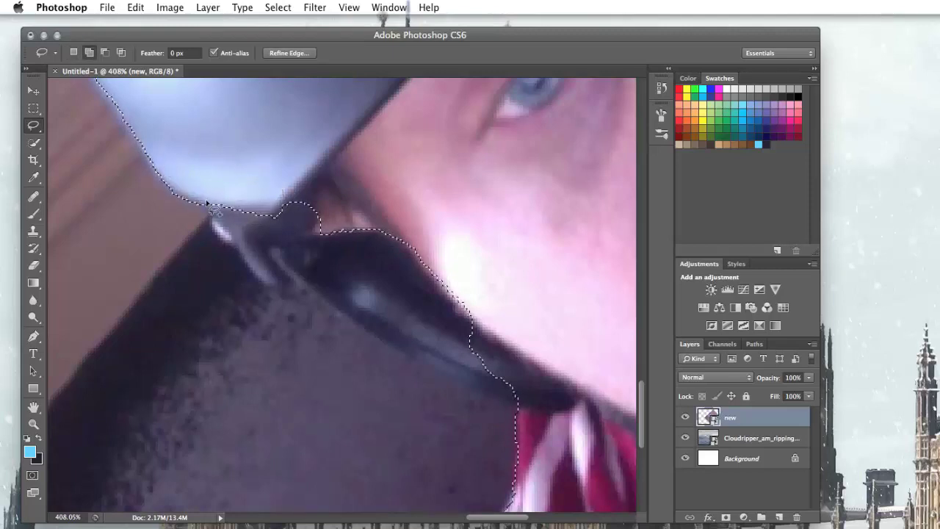
pyautogui.moveTo(229, 235)
pyautogui.mouseDown()
pyautogui.moveTo(259, 279)
pyautogui.moveTo(298, 275)
pyautogui.moveTo(345, 222)
pyautogui.moveTo(291, 182)
pyautogui.moveTo(240, 218)
pyautogui.moveTo(259, 258)
pyautogui.moveTo(459, 373)
pyautogui.moveTo(518, 395)
pyautogui.moveTo(544, 382)
pyautogui.moveTo(442, 233)
pyautogui.moveTo(354, 199)
pyautogui.moveTo(313, 226)
pyautogui.moveTo(304, 283)
pyautogui.moveTo(290, 275)
pyautogui.moveTo(331, 283)
pyautogui.moveTo(315, 257)
pyautogui.moveTo(296, 277)
pyautogui.mouseUp()
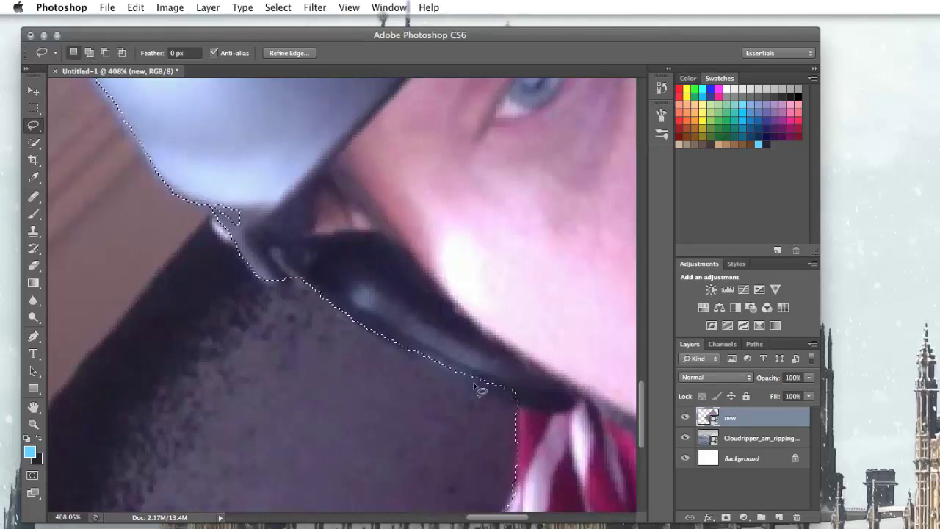
pyautogui.moveTo(314, 288)
pyautogui.mouseDown()
pyautogui.moveTo(386, 349)
pyautogui.moveTo(522, 409)
pyautogui.mouseUp()
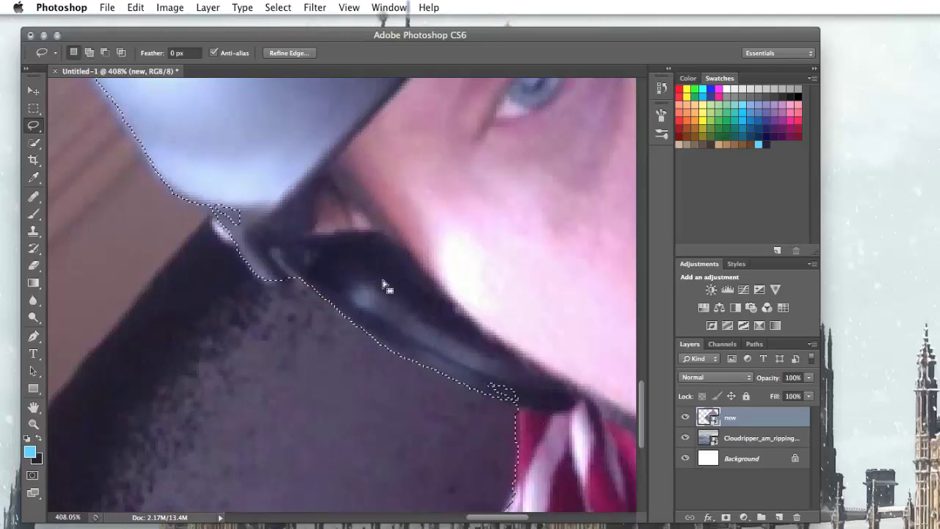
pyautogui.moveTo(485, 386)
pyautogui.mouseDown()
pyautogui.moveTo(532, 411)
pyautogui.moveTo(478, 389)
pyautogui.moveTo(498, 399)
pyautogui.mouseUp()
pyautogui.press('super+z')
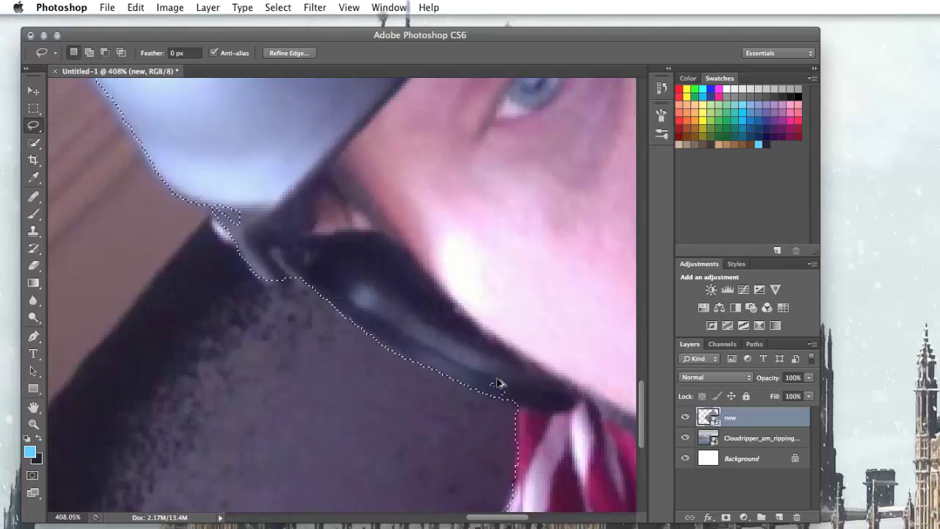
pyautogui.moveTo(220, 226)
pyautogui.mouseDown()
pyautogui.moveTo(203, 193)
pyautogui.moveTo(223, 188)
pyautogui.moveTo(253, 211)
pyautogui.moveTo(221, 225)
pyautogui.mouseUp()
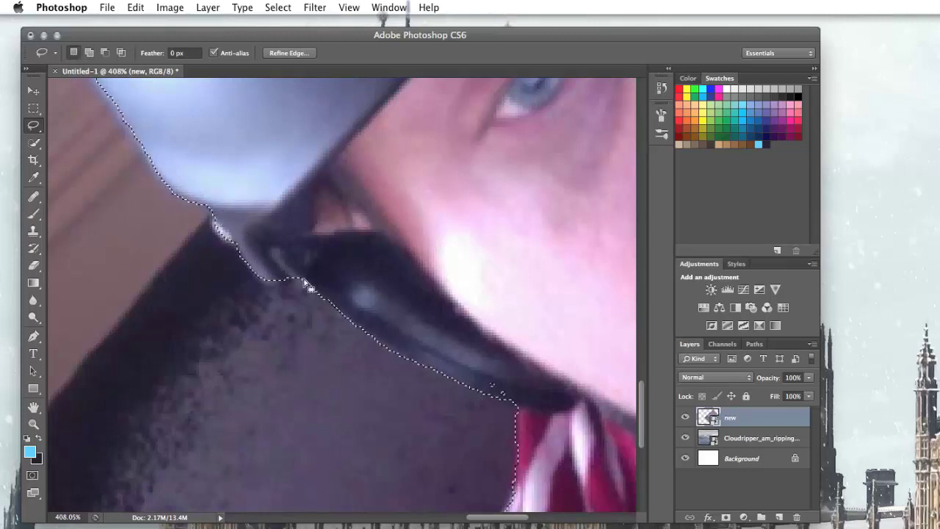
pyautogui.press('shift')
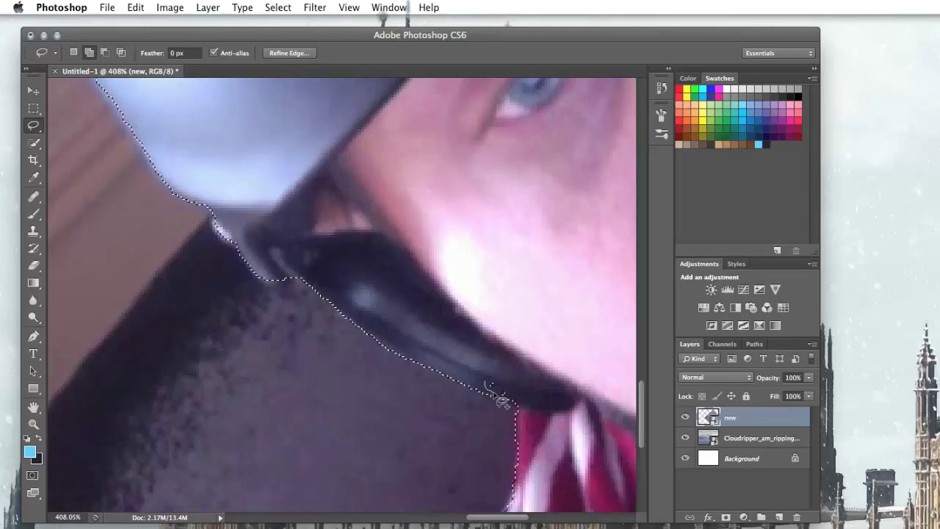
pyautogui.moveTo(502, 398)
pyautogui.mouseDown()
pyautogui.moveTo(517, 401)
pyautogui.moveTo(496, 396)
pyautogui.mouseUp()
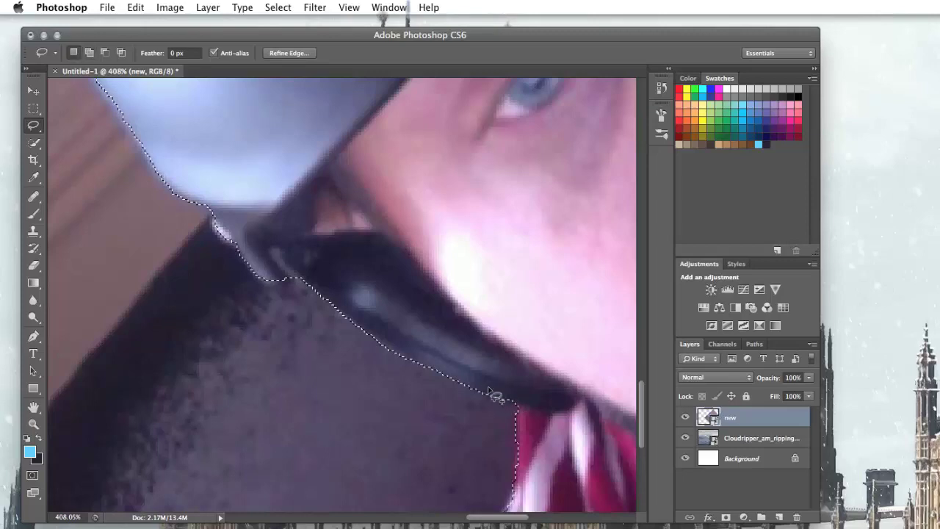
# Remove the red stripe from the selection and smooth the helmet's top edge.
pyautogui.scroll(10, 531, 367)
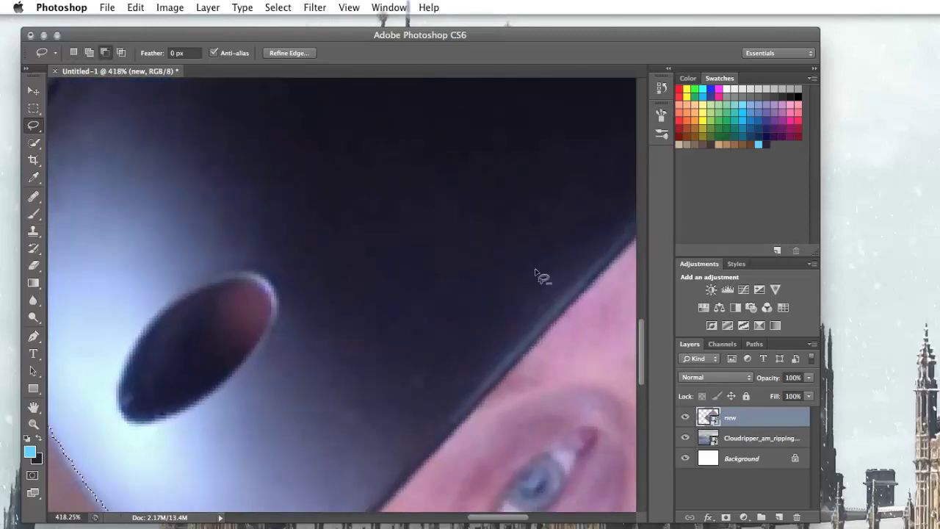
pyautogui.scroll(-10, 540, 271)
pyautogui.scroll(10, 593, 125)
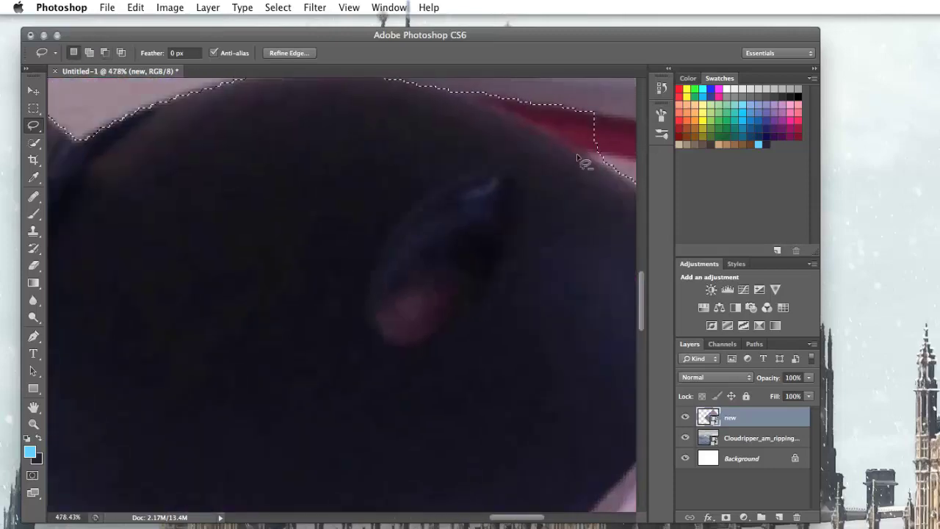
pyautogui.scroll(5, 580, 160)
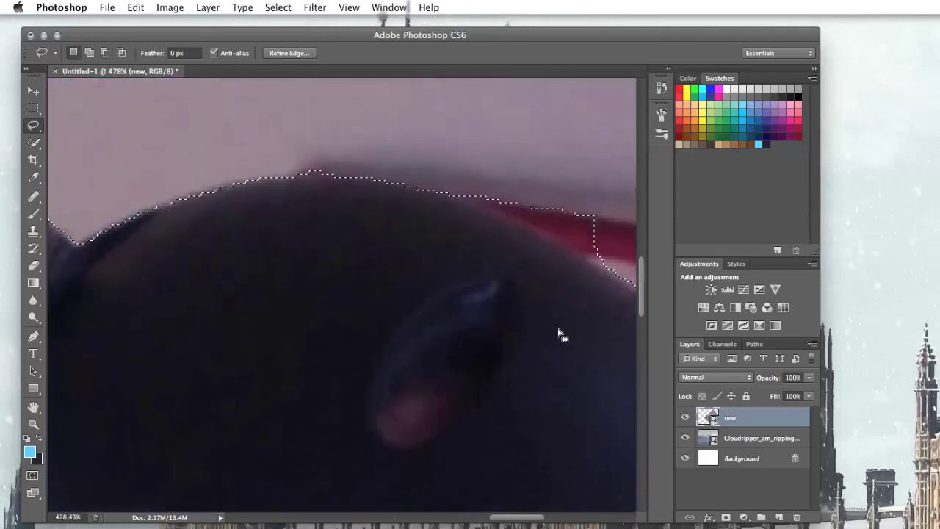
pyautogui.moveTo(524, 518); pyautogui.dragTo(536, 522)
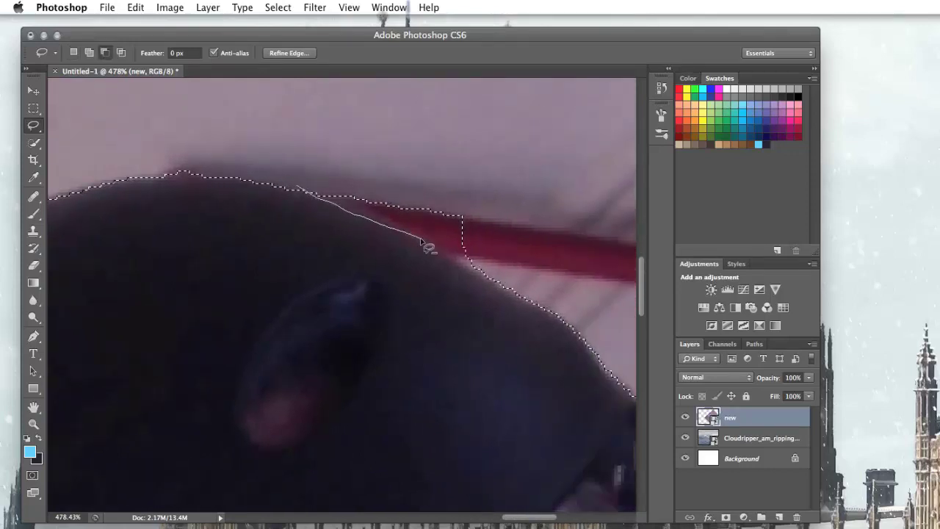
pyautogui.moveTo(422, 240)
pyautogui.mouseDown()
pyautogui.moveTo(484, 275)
pyautogui.moveTo(523, 280)
pyautogui.moveTo(539, 257)
pyautogui.moveTo(517, 216)
pyautogui.moveTo(462, 187)
pyautogui.moveTo(300, 185)
pyautogui.mouseUp()
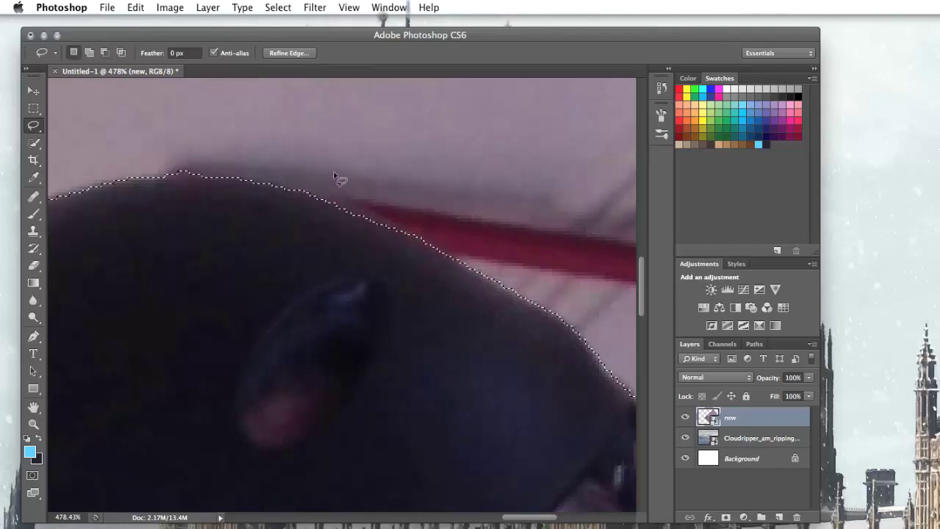
pyautogui.moveTo(143, 176)
pyautogui.mouseDown()
pyautogui.moveTo(348, 188)
pyautogui.moveTo(214, 162)
pyautogui.moveTo(144, 177)
pyautogui.mouseUp()
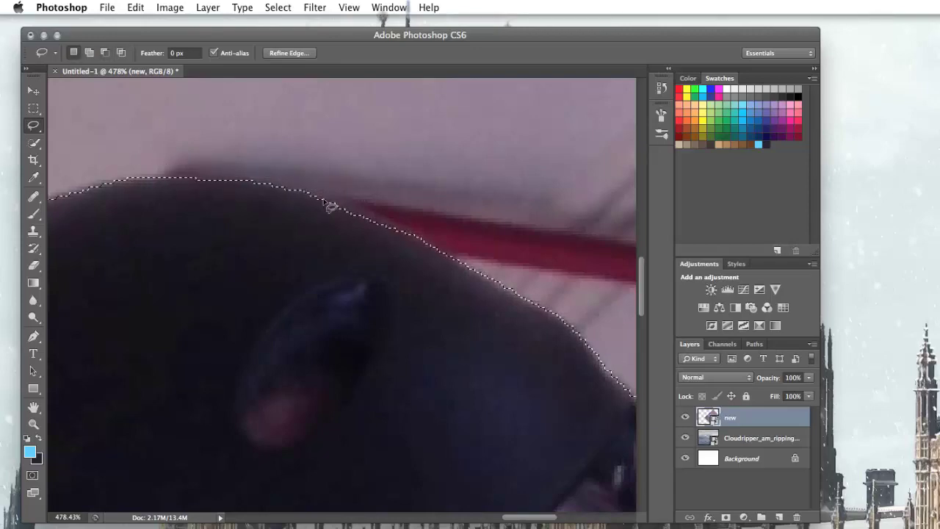
# Refine the selection edge beside the camera lens and down the camera.
pyautogui.scroll(-10, 536, 287)
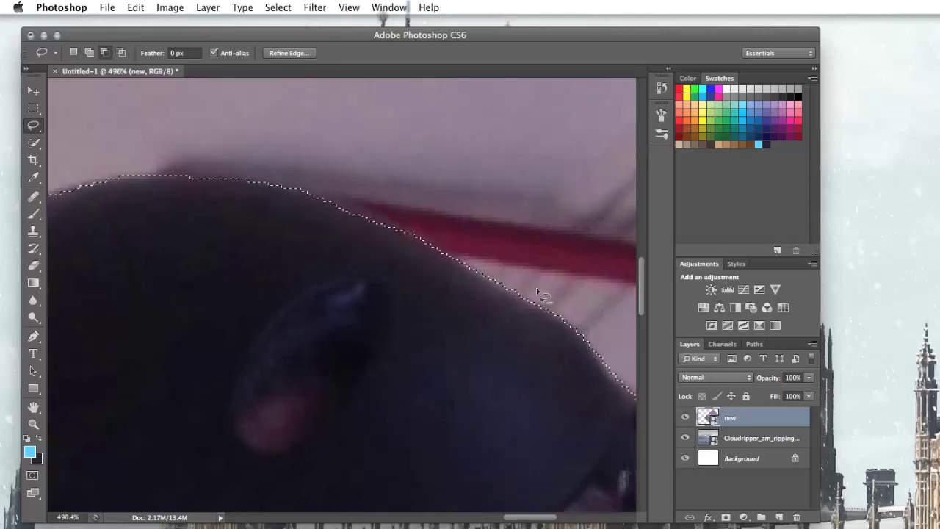
pyautogui.scroll(8, 389, 213)
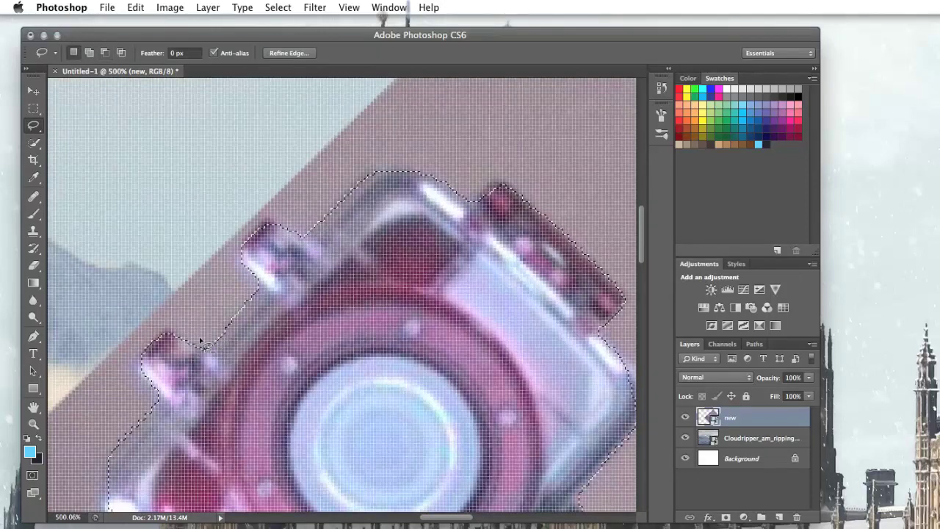
pyautogui.scroll(-5, 510, 345)
pyautogui.scroll(5, 518, 351)
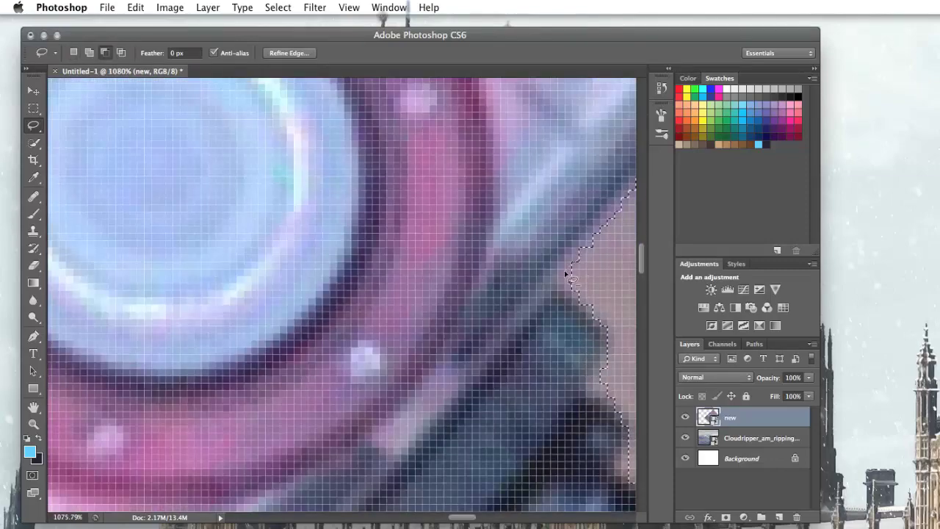
pyautogui.moveTo(588, 301); pyautogui.dragTo(597, 311)
pyautogui.scroll(-3, 615, 382)
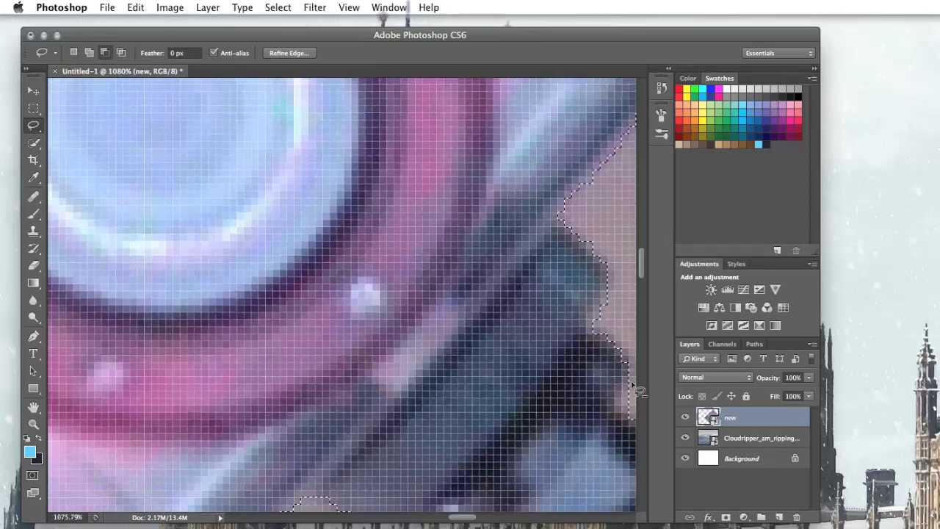
pyautogui.moveTo(619, 403); pyautogui.dragTo(627, 418)
pyautogui.scroll(-8, 559, 410)
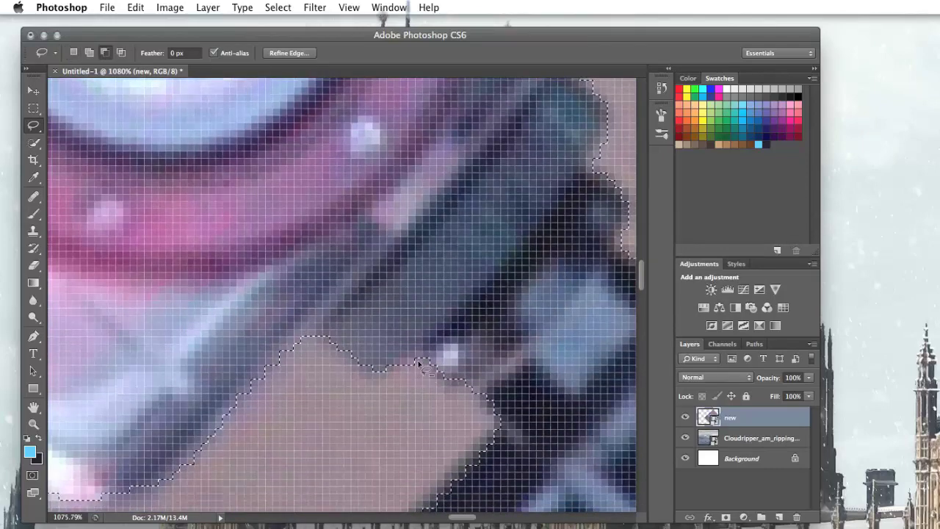
# Reshape the selection edge below the camera housing and along the mount, then zoom out.
pyautogui.moveTo(385, 377)
pyautogui.mouseDown()
pyautogui.moveTo(311, 334)
pyautogui.moveTo(224, 424)
pyautogui.mouseUp()
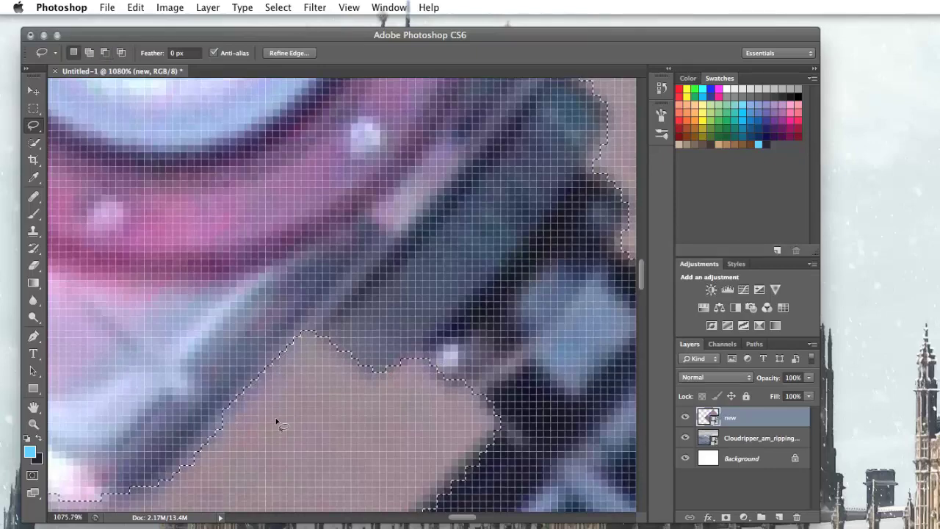
pyautogui.scroll(-3, 249, 382)
pyautogui.moveTo(240, 340)
pyautogui.mouseDown()
pyautogui.moveTo(158, 412)
pyautogui.moveTo(175, 413)
pyautogui.mouseUp()
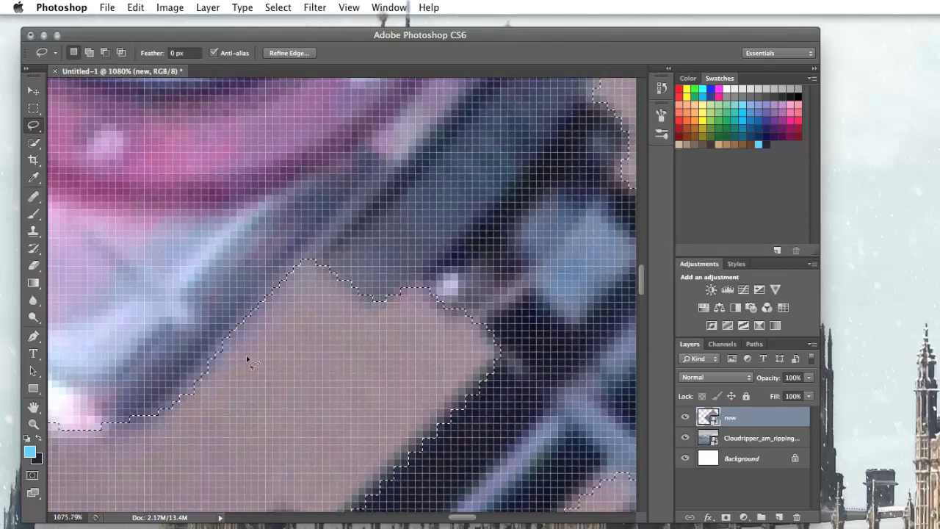
pyautogui.moveTo(199, 368)
pyautogui.mouseDown()
pyautogui.moveTo(142, 428)
pyautogui.moveTo(164, 441)
pyautogui.mouseUp()
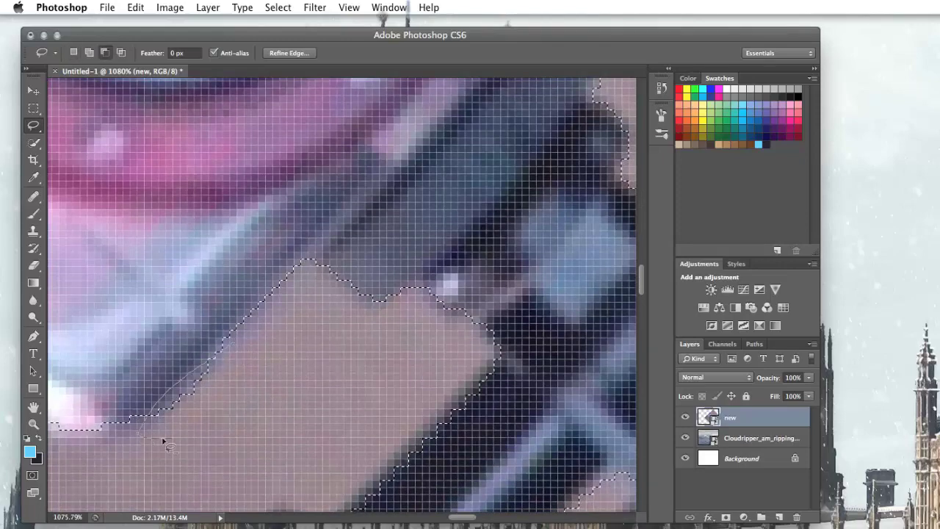
pyautogui.moveTo(239, 357); pyautogui.dragTo(235, 346)
pyautogui.scroll(-5, 294, 343)
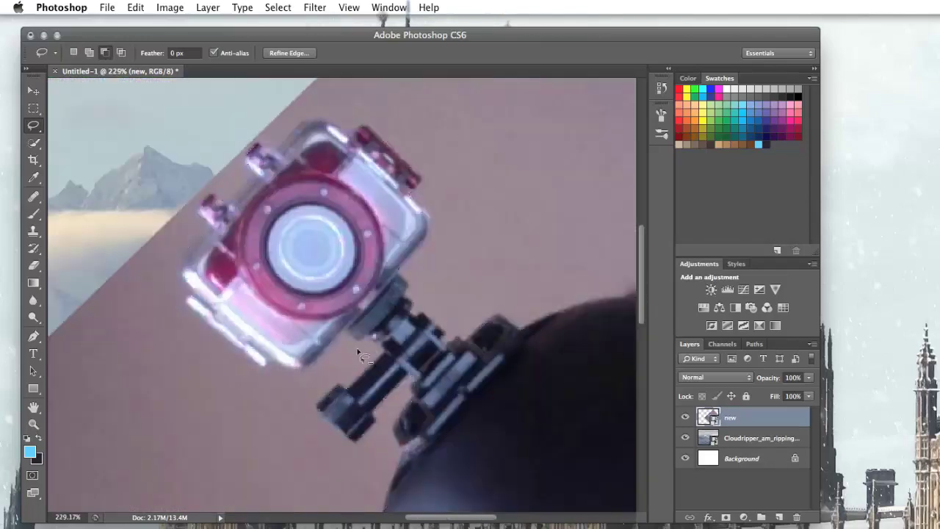
# Zoom out to 87% and add a layer mask to the helmet-cam layer from the selection.
pyautogui.scroll(-6, 448, 354)
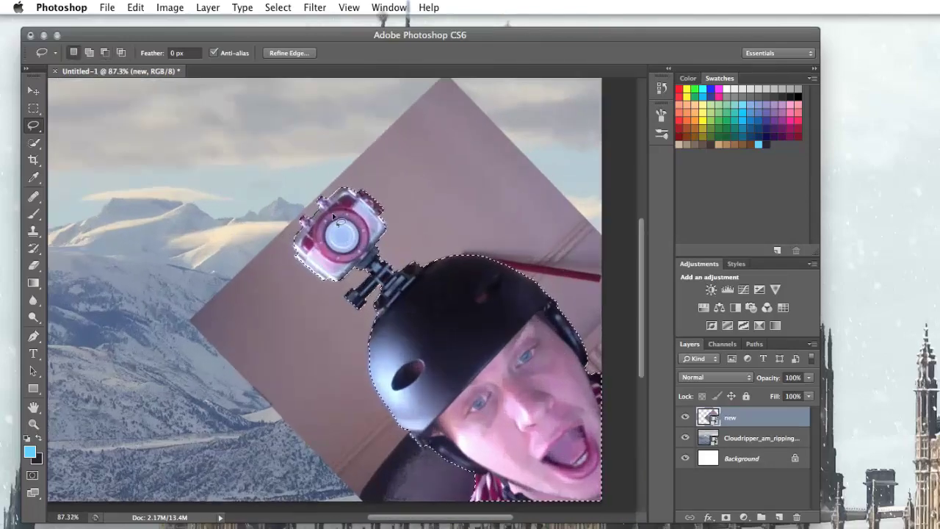
pyautogui.scroll(-3, 436, 239)
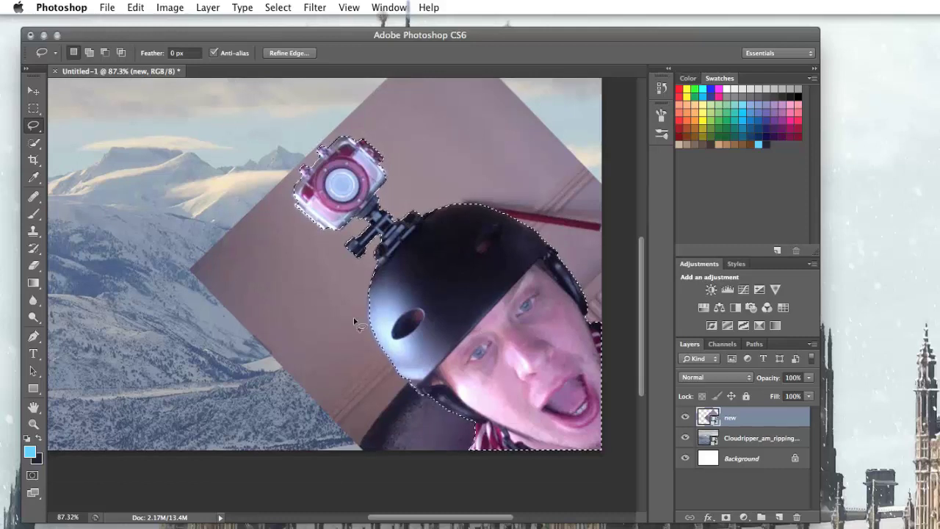
pyautogui.scroll(2, 463, 318)
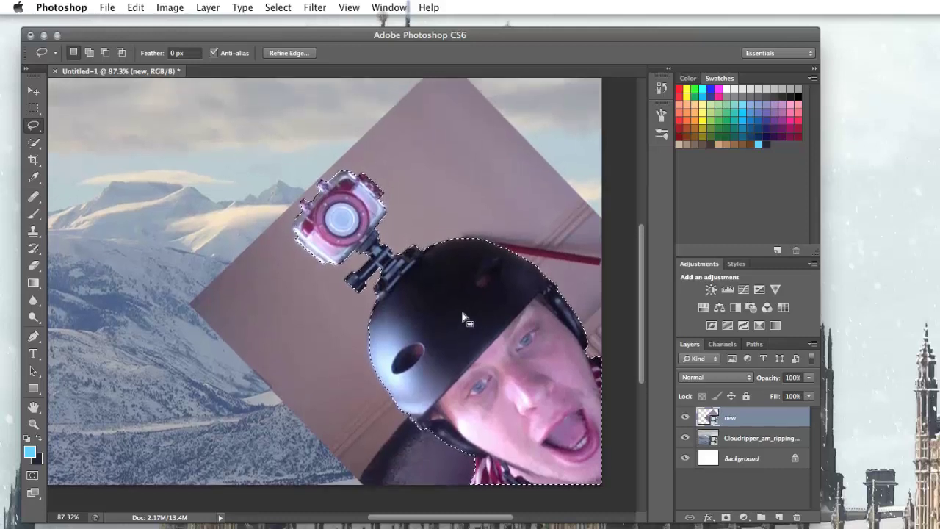
pyautogui.click(725, 518)
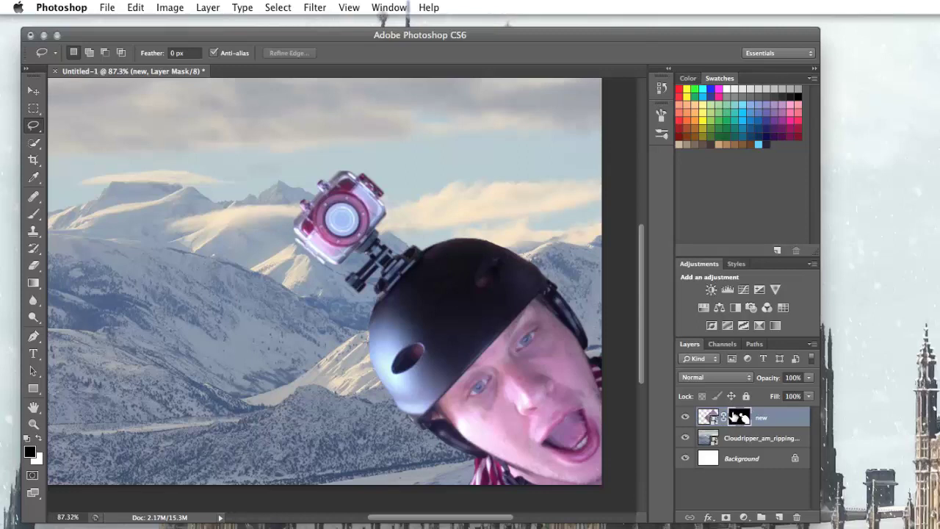
pyautogui.click(708, 417)
pyautogui.click(739, 418)
pyautogui.click(713, 418)
pyautogui.click(739, 418)
pyautogui.click(711, 419)
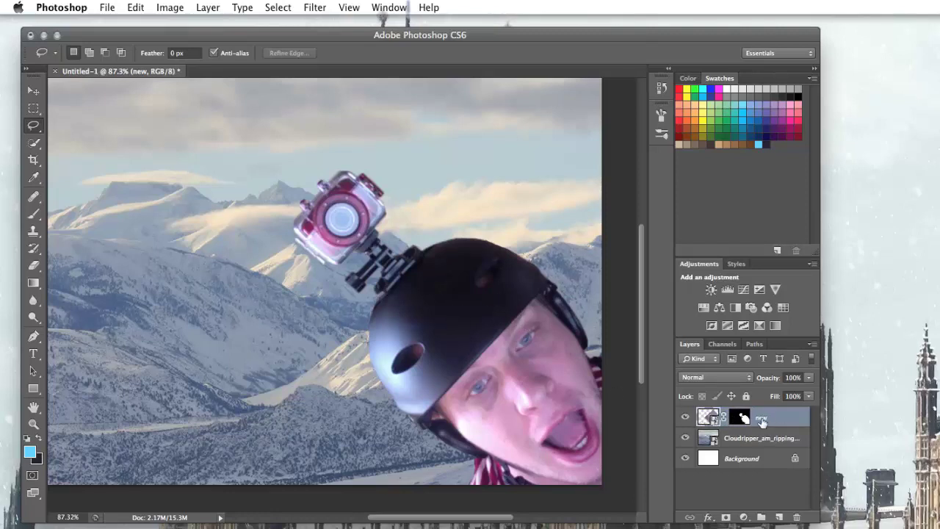
pyautogui.click(740, 417)
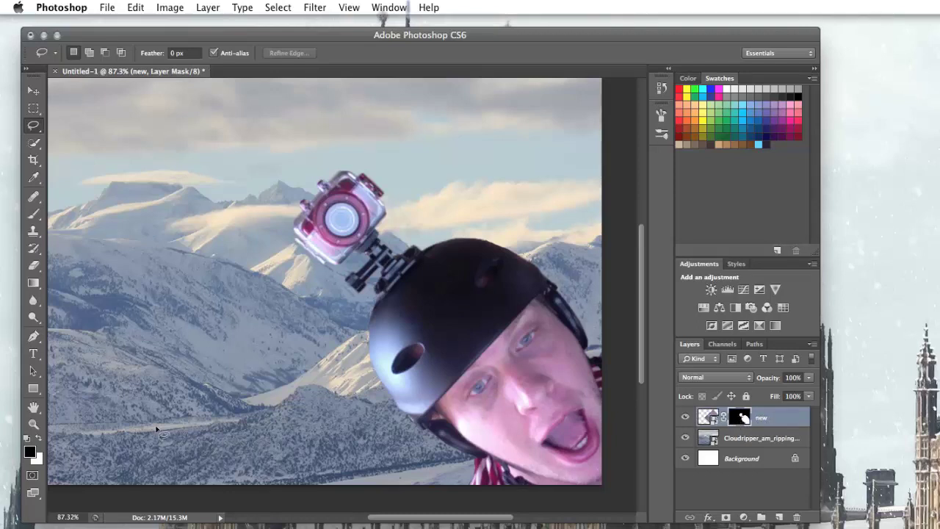
pyautogui.click(711, 419)
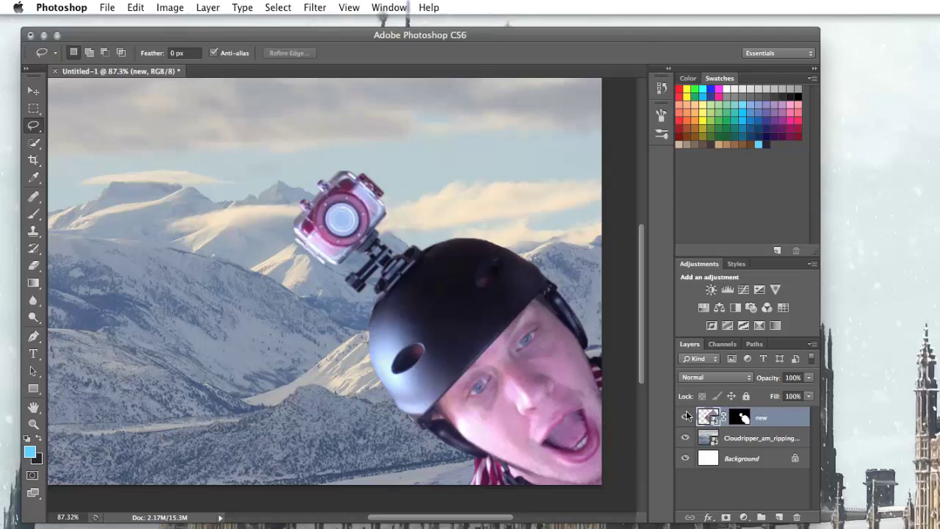
pyautogui.click(741, 417)
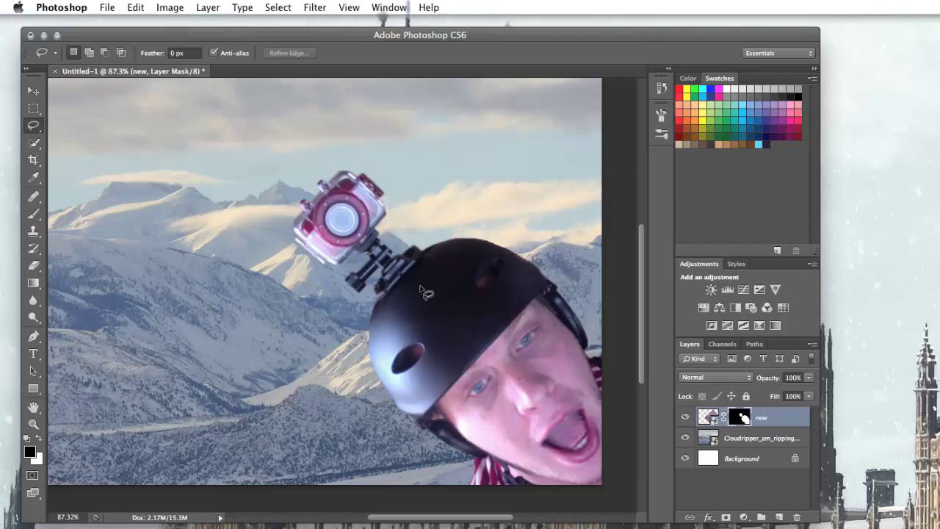
# With the Brush tool, paint a black mask stroke across the helmet, then undo it.
pyautogui.click(37, 227)
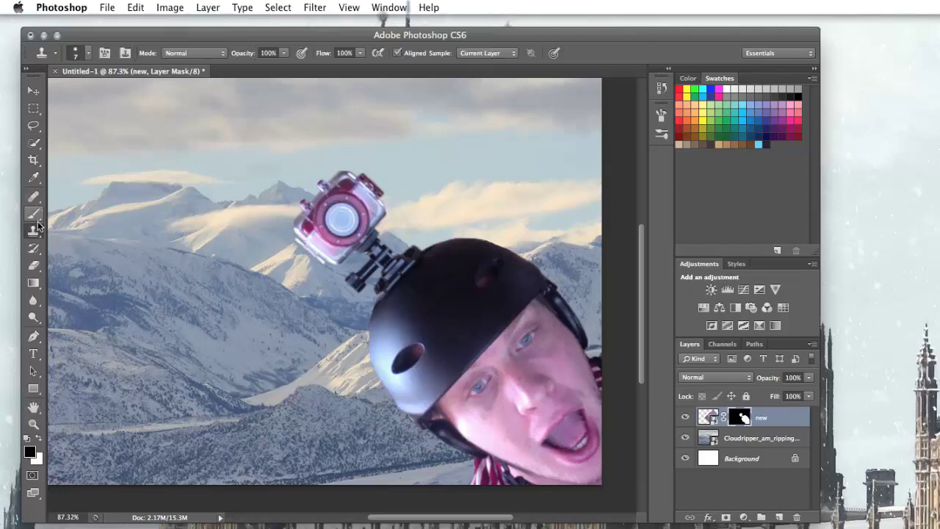
pyautogui.click(38, 212)
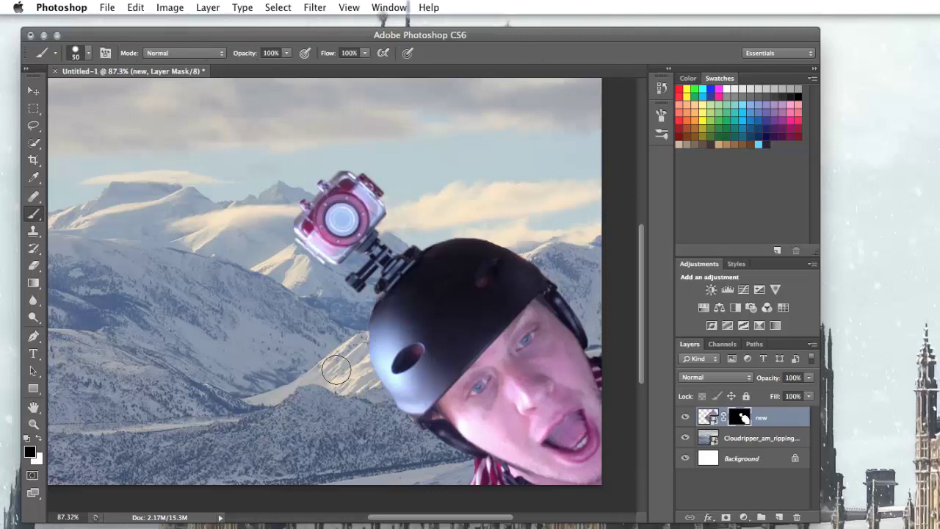
pyautogui.moveTo(371, 343)
pyautogui.mouseDown()
pyautogui.moveTo(513, 303)
pyautogui.moveTo(537, 241)
pyautogui.moveTo(476, 301)
pyautogui.moveTo(357, 347)
pyautogui.moveTo(383, 359)
pyautogui.moveTo(444, 345)
pyautogui.mouseUp()
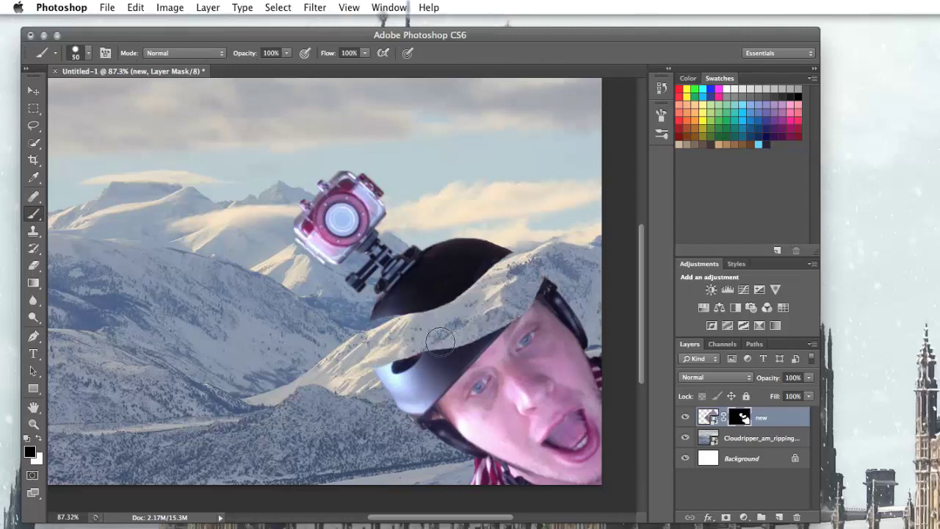
pyautogui.hotkey('ctrl', 'z')
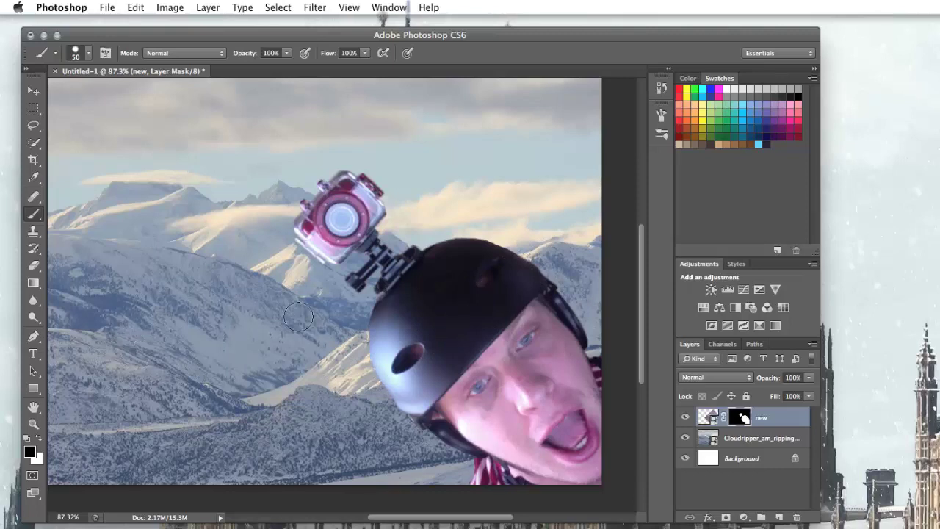
# Hide part of the upper helmet in black, restore it in white, shrink the brush, and target the layer image.
pyautogui.moveTo(371, 323); pyautogui.dragTo(440, 323)
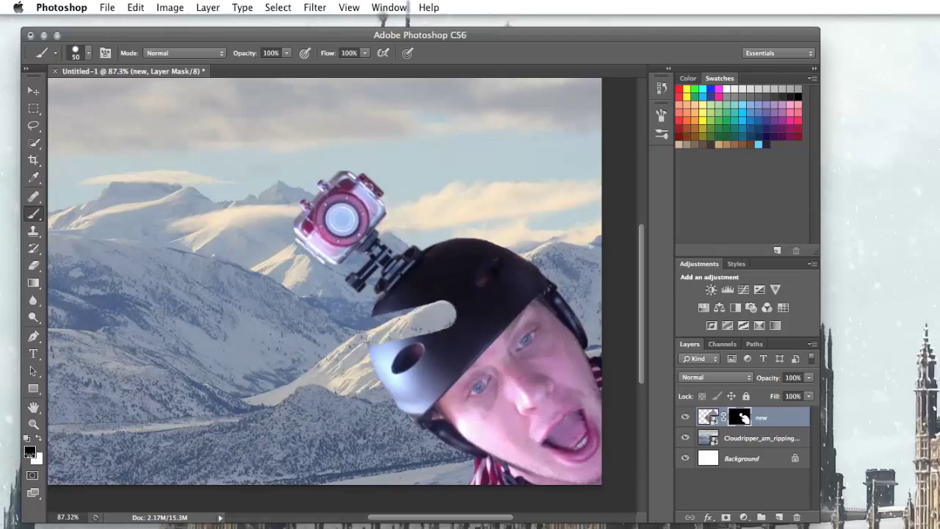
pyautogui.click(39, 439)
pyautogui.moveTo(385, 323)
pyautogui.mouseDown()
pyautogui.moveTo(378, 345)
pyautogui.moveTo(429, 312)
pyautogui.moveTo(400, 316)
pyautogui.moveTo(440, 304)
pyautogui.mouseUp()
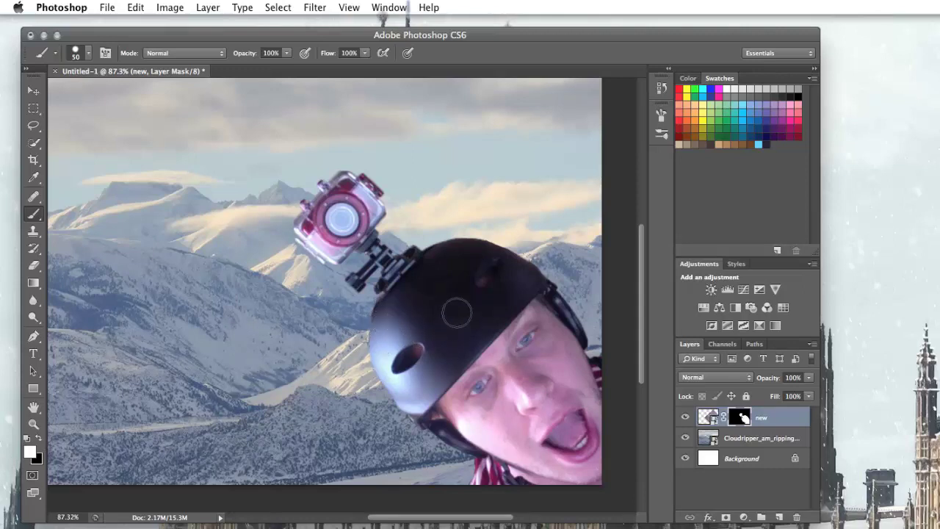
pyautogui.click(40, 438)
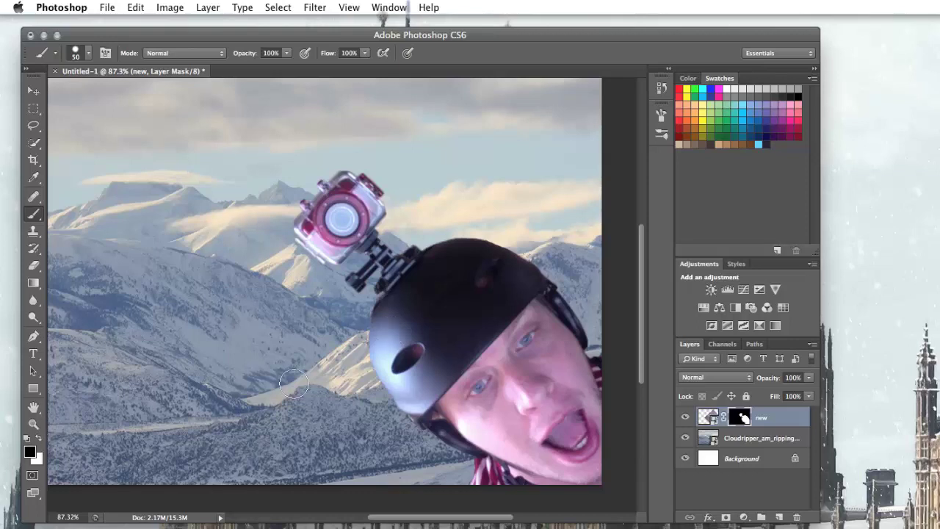
pyautogui.press('[')
pyautogui.press('[')
pyautogui.press('[')
pyautogui.press('[')
pyautogui.click(709, 418)
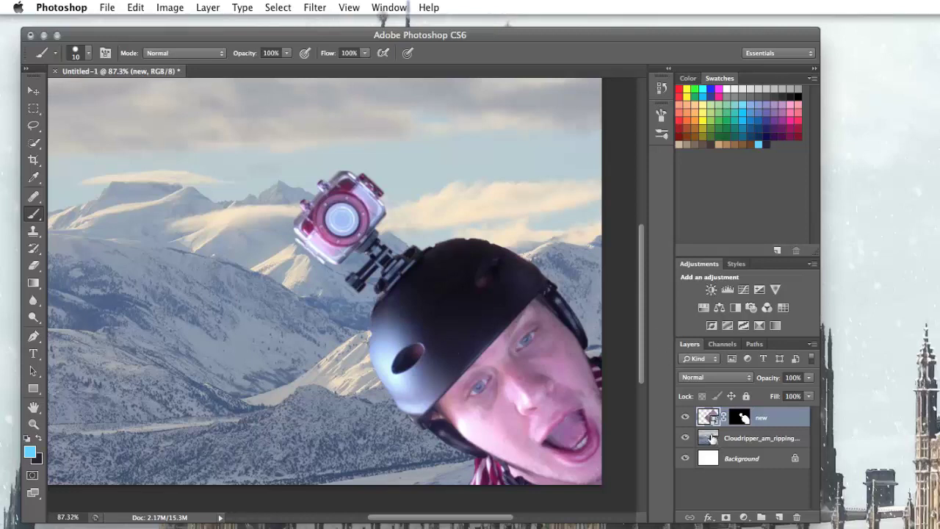
pyautogui.press('v')
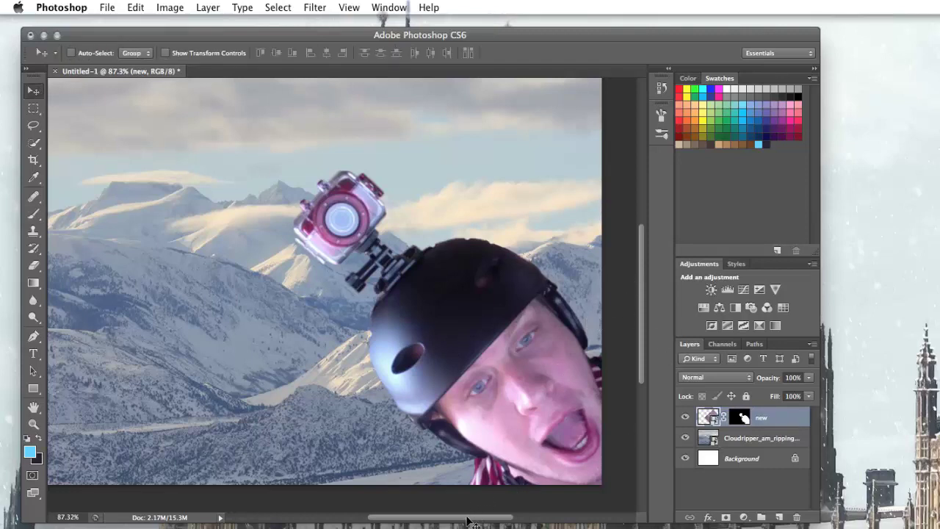
pyautogui.moveTo(470, 517); pyautogui.dragTo(458, 522)
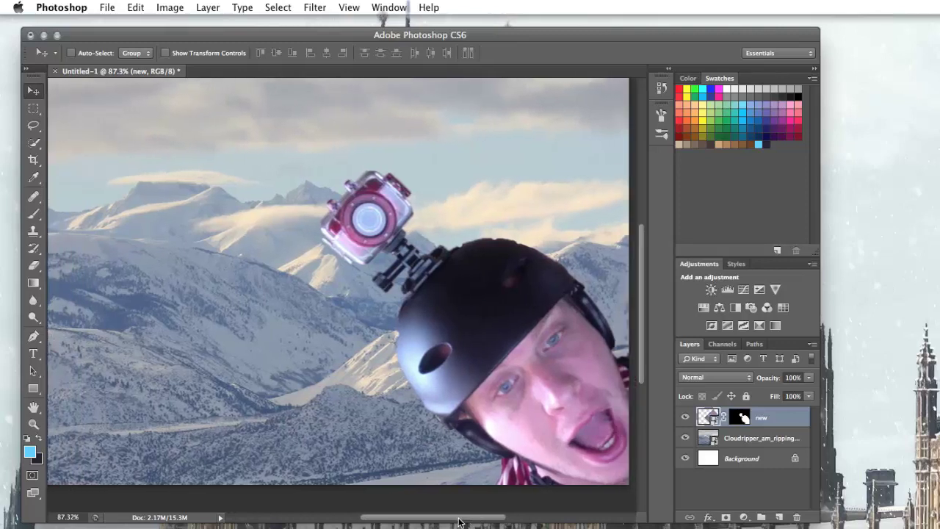
pyautogui.scroll(-3, 436, 374)
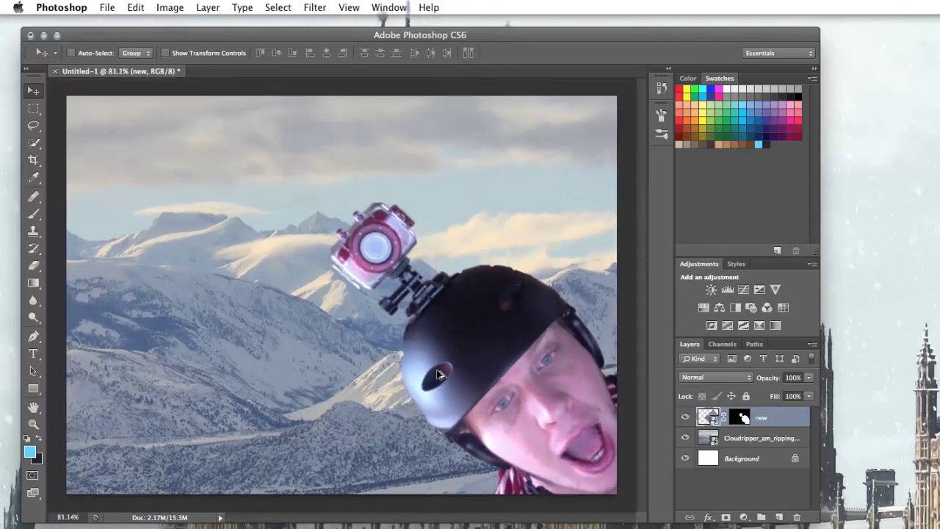
pyautogui.click(739, 417)
pyautogui.rightClick(747, 419)
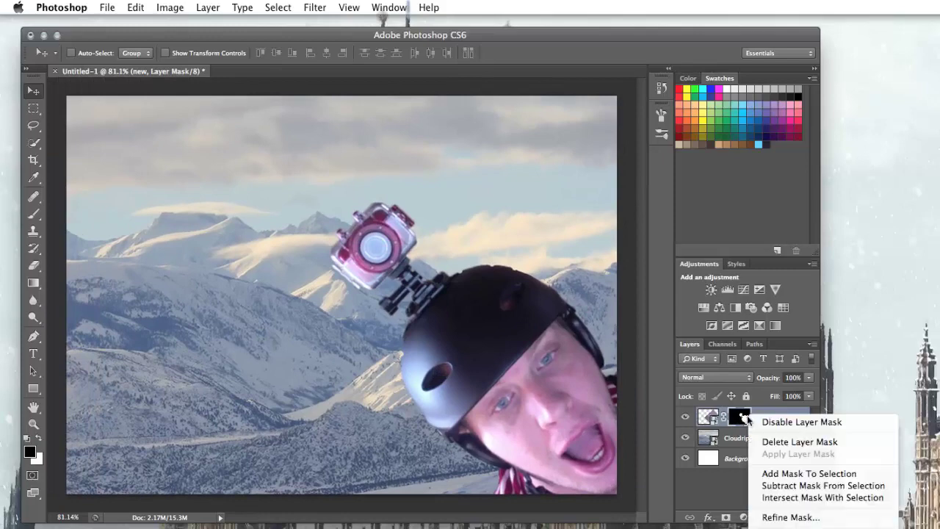
pyautogui.click(713, 504)
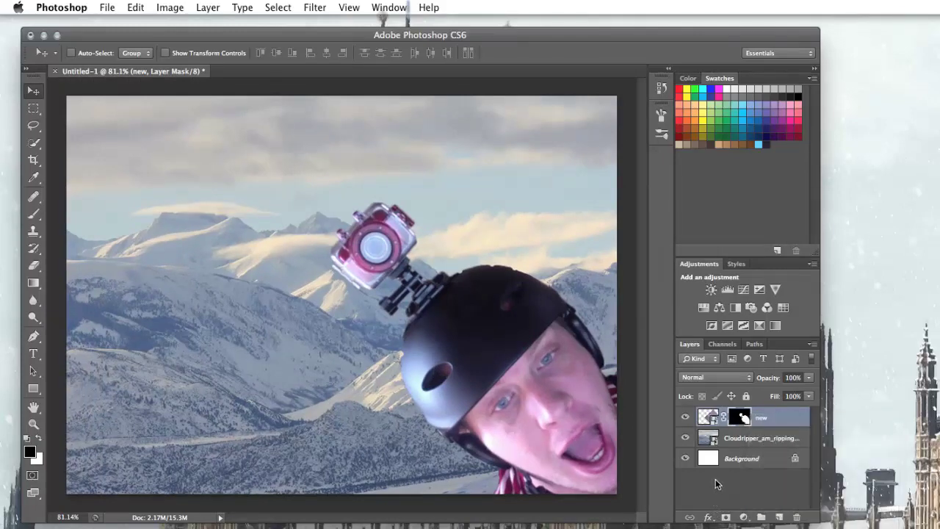